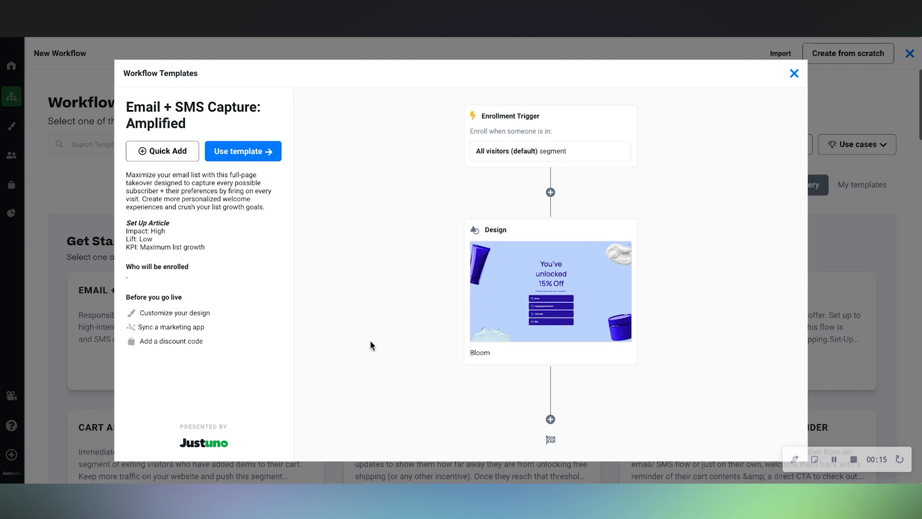
Create a workflow from the Email + SMS Capture: Amplified template and open its Bloom design for editing.
click(243, 152)
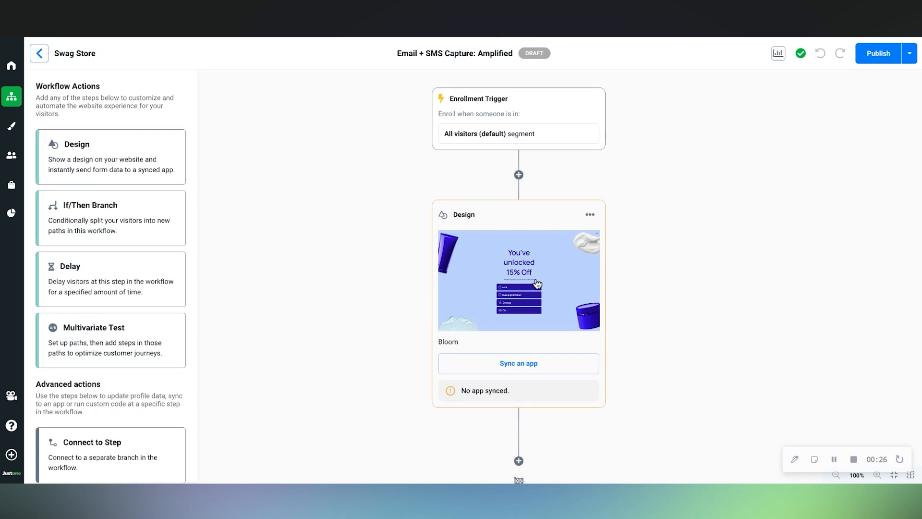
scroll(537, 283, down, 1)
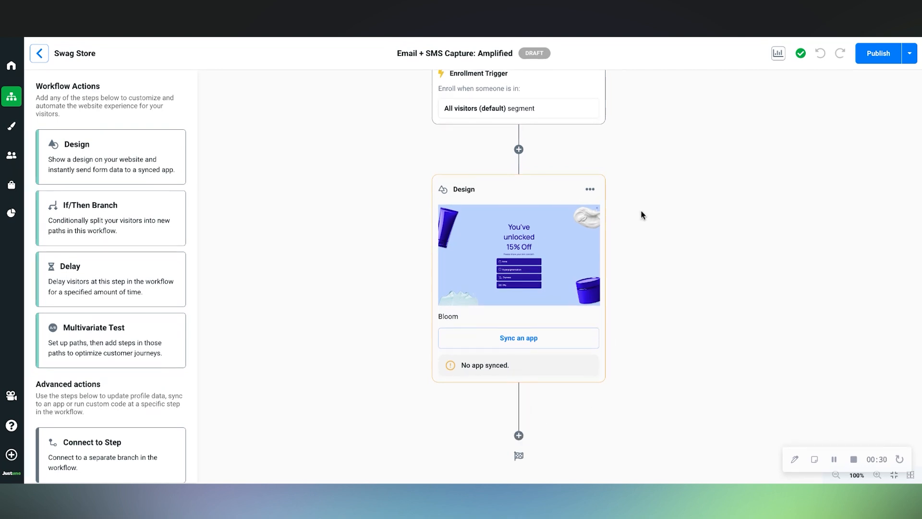
scroll(642, 214, up, 1)
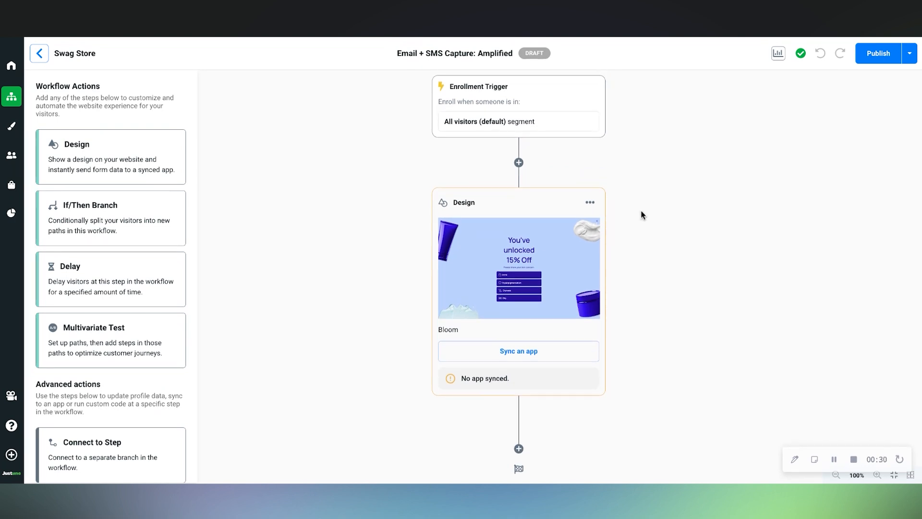
click(528, 270)
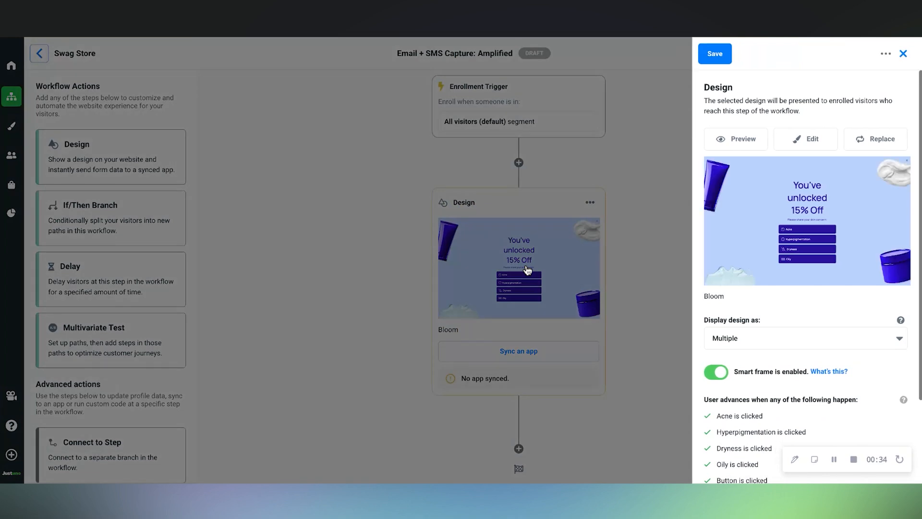
click(813, 141)
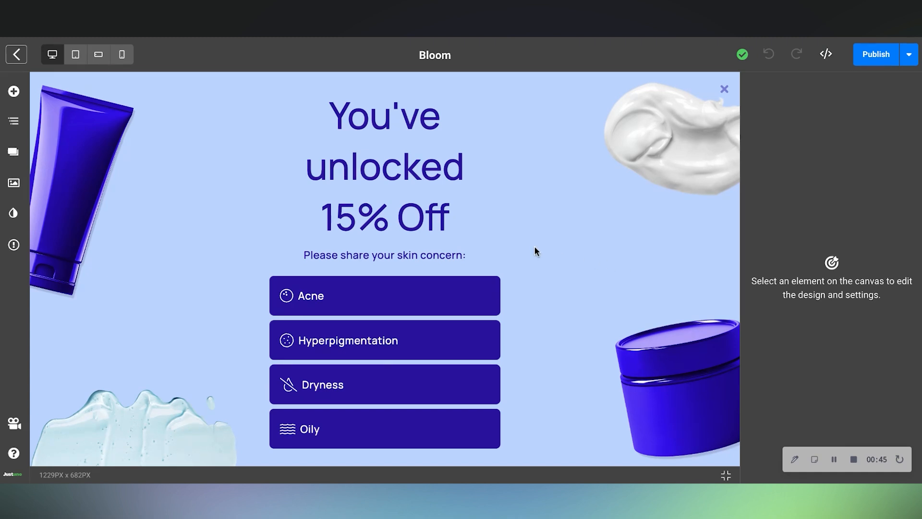
Add "today!" to the end of the "You've unlocked 15% Off" headline.
click(427, 179)
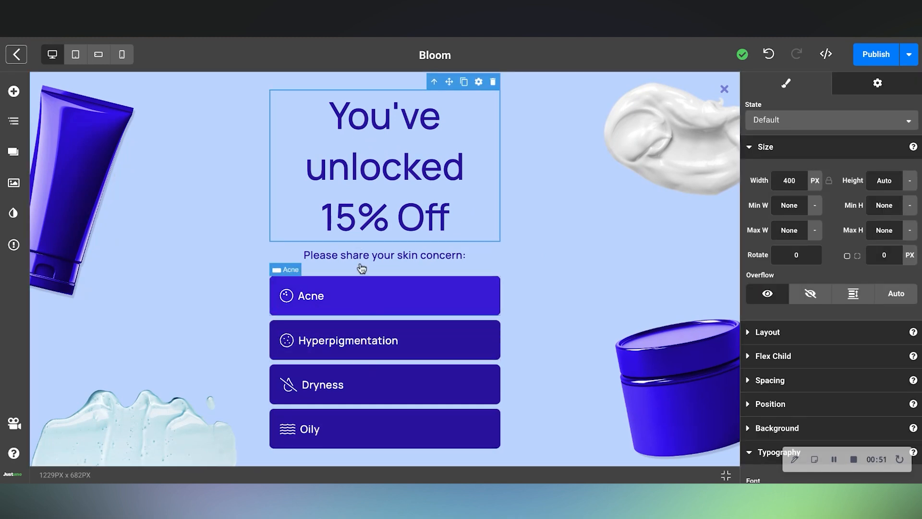
click(453, 218)
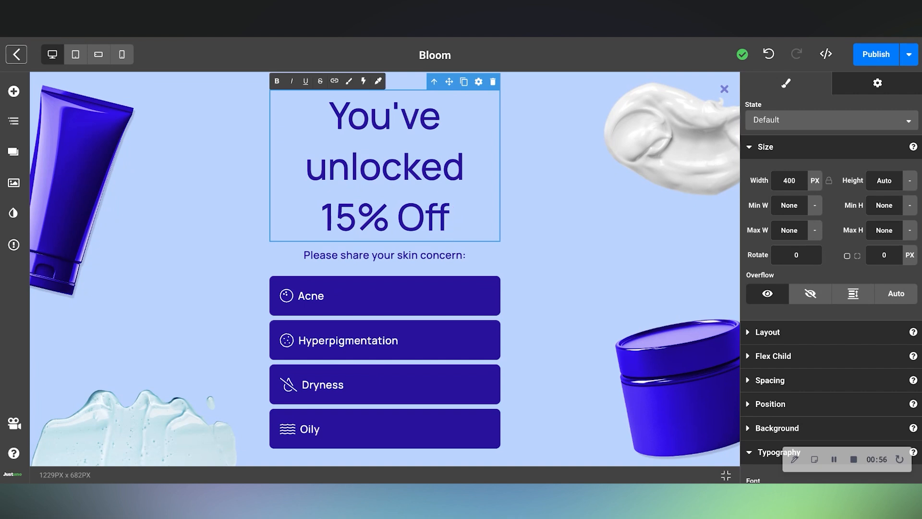
text(today!)
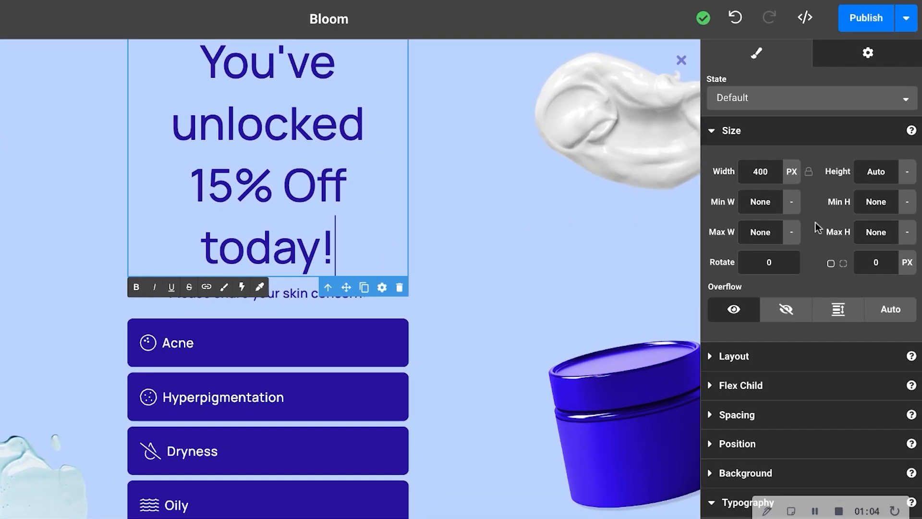
Set the headline's font size to 50 px.
scroll(815, 222, down, 7)
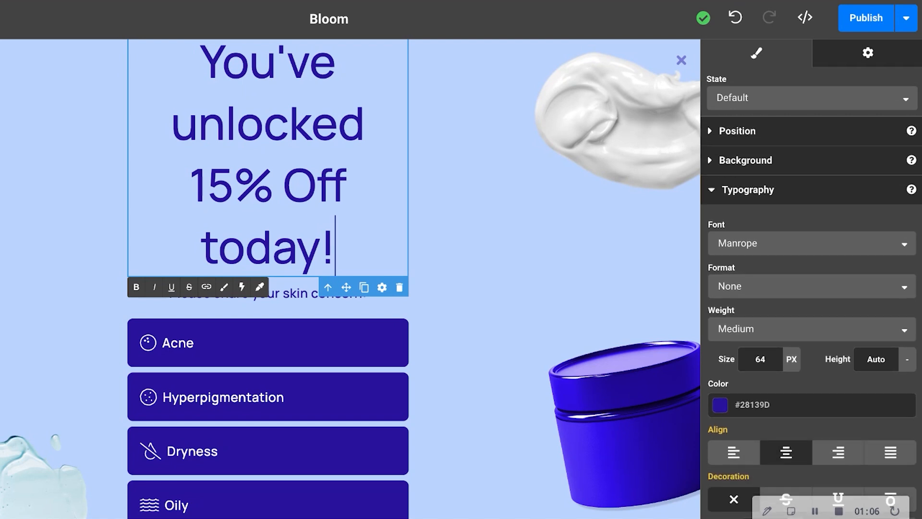
scroll(818, 187, down, 2)
click(770, 327)
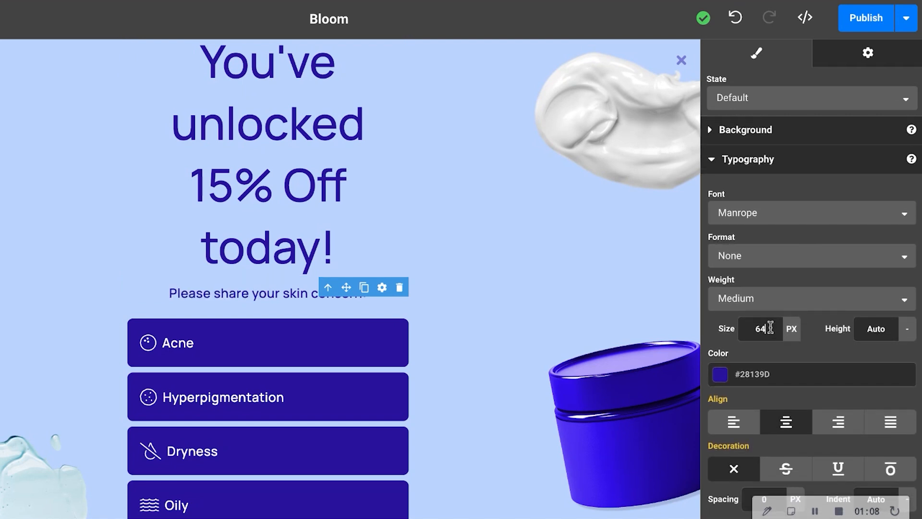
key(BackSpace)
key(BackSpace)
text(58)
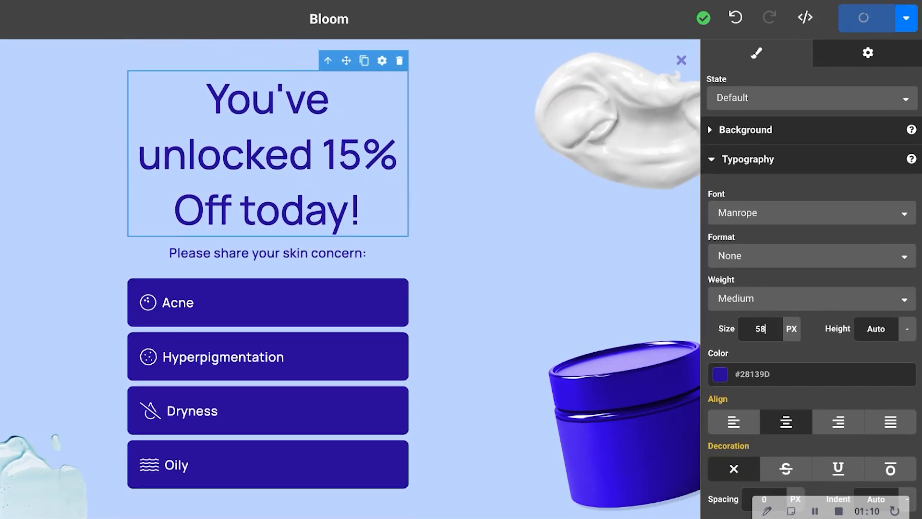
key(BackSpace)
text(2)
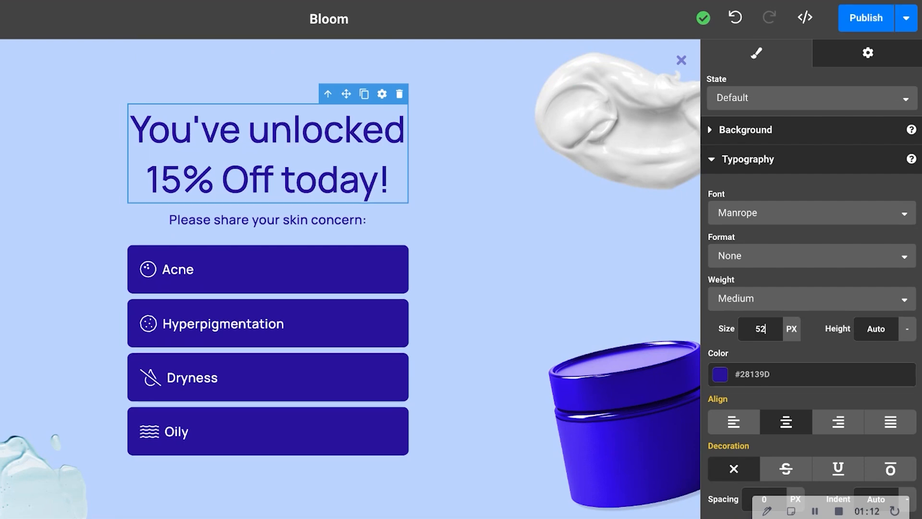
key(Down)
key(Down)
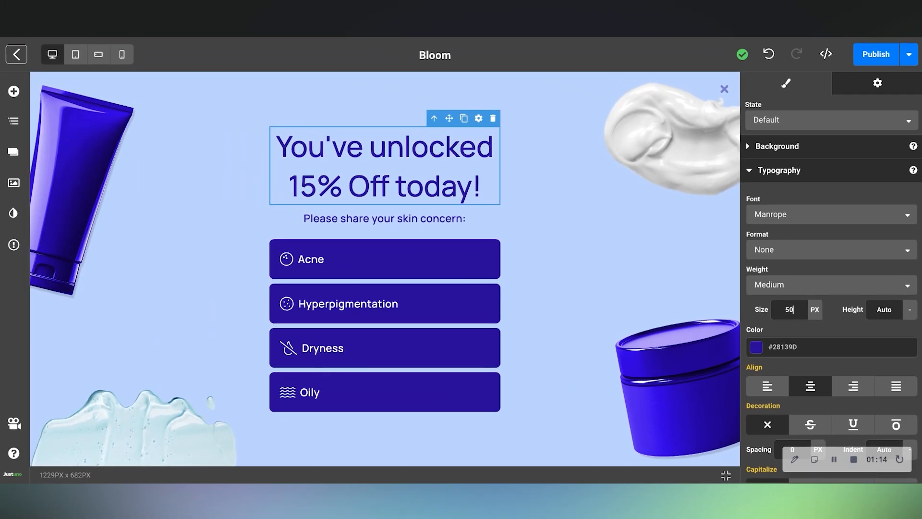
Start replacing the blue serum bottle image and search the stock photos for "pets".
click(87, 157)
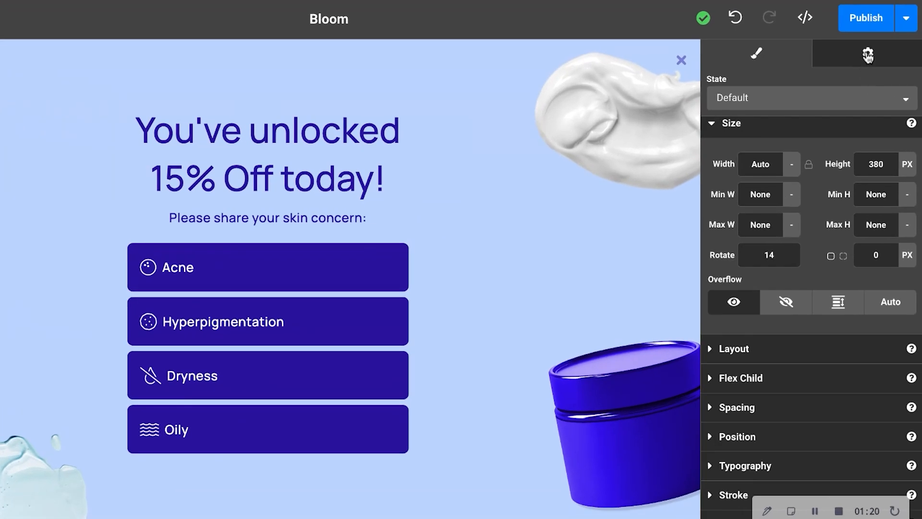
click(878, 86)
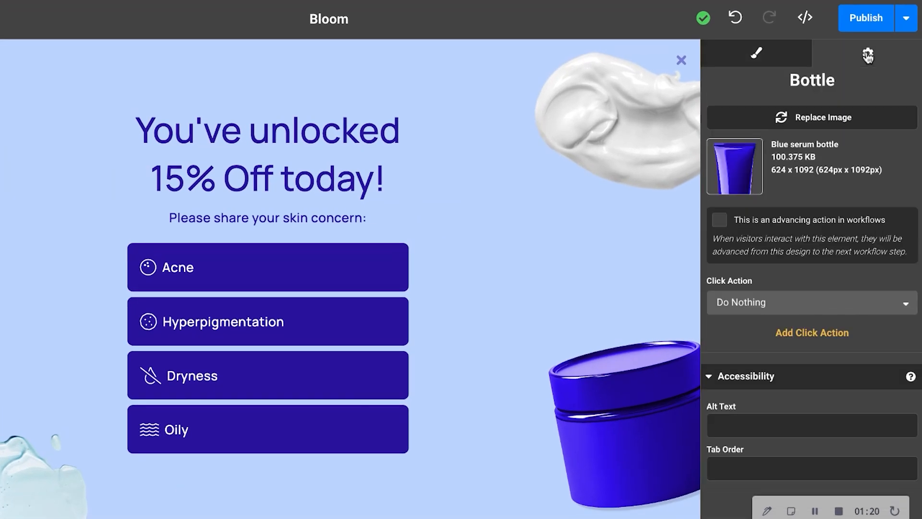
click(818, 121)
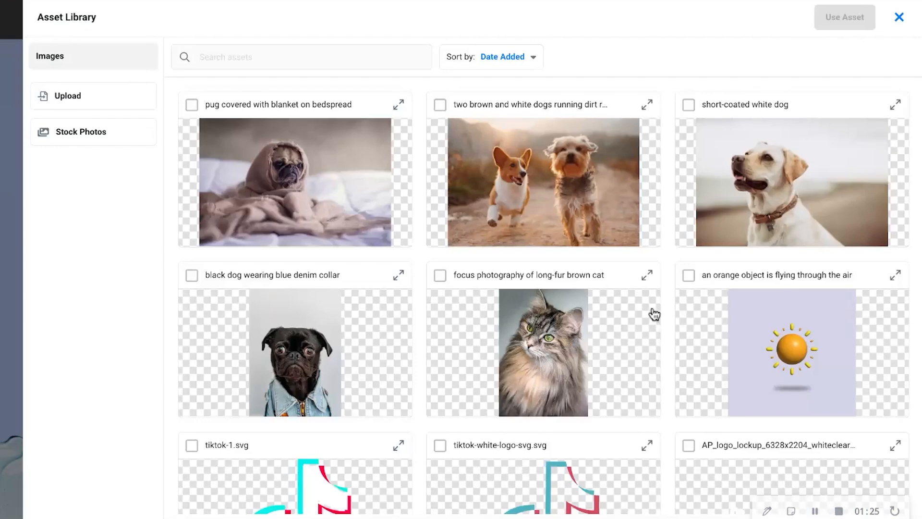
scroll(653, 314, down, 4)
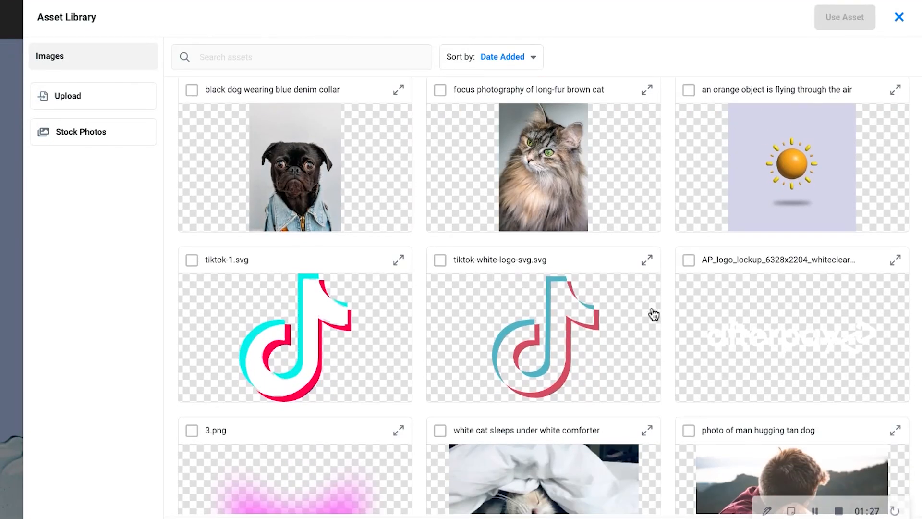
scroll(654, 314, down, 3)
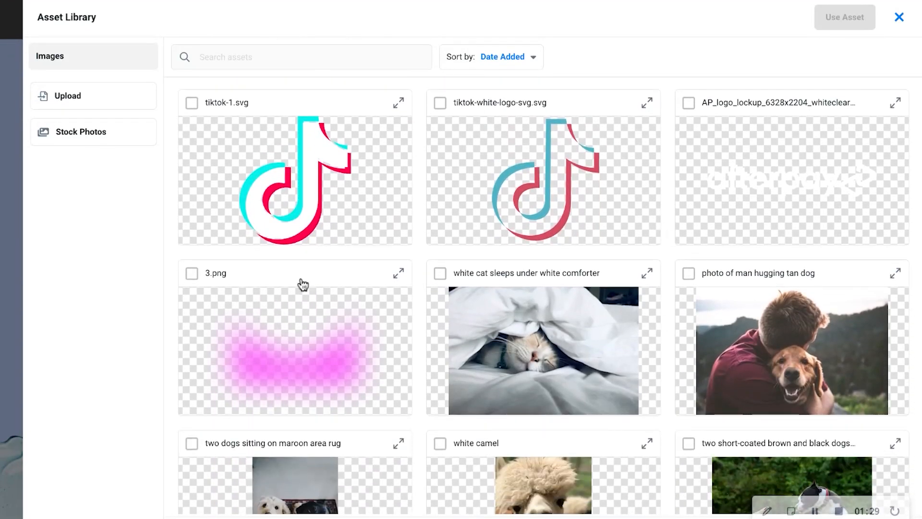
click(86, 135)
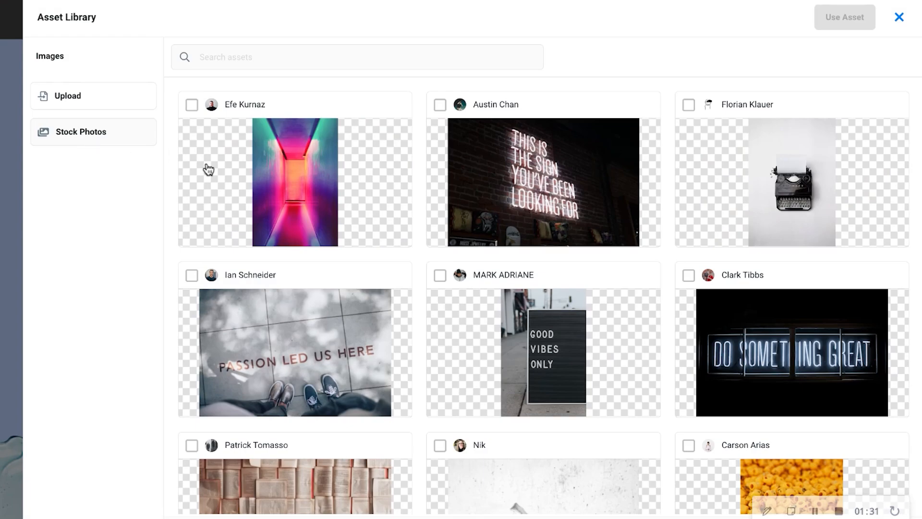
click(304, 52)
text(pets)
key(Return)
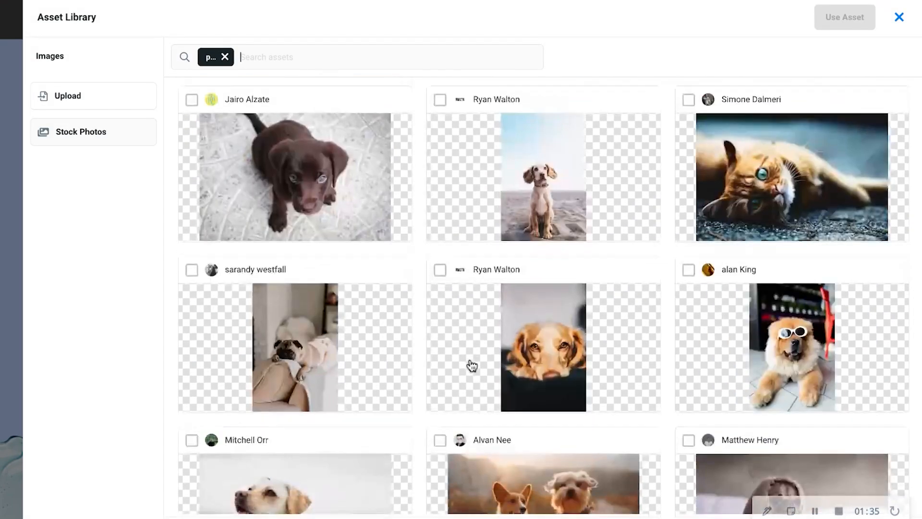
Add the stock photo of a brown dog on a sandy beach to the asset library and use it in place of the bottle.
scroll(470, 365, down, 9)
scroll(543, 298, down, 2)
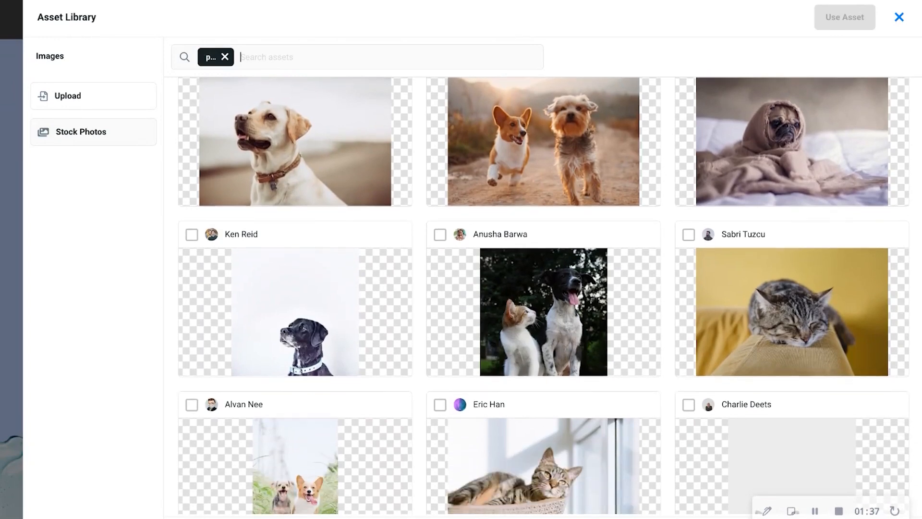
scroll(543, 298, up, 2)
scroll(543, 182, up, 6)
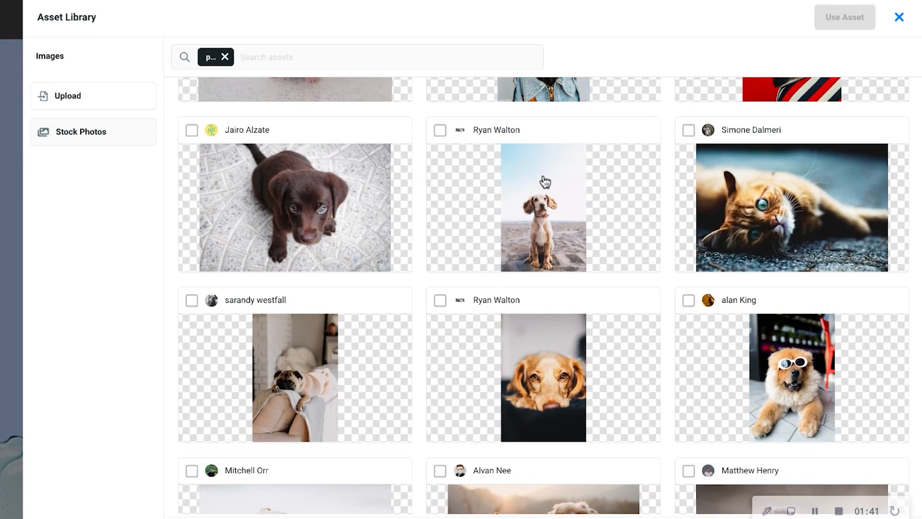
click(542, 179)
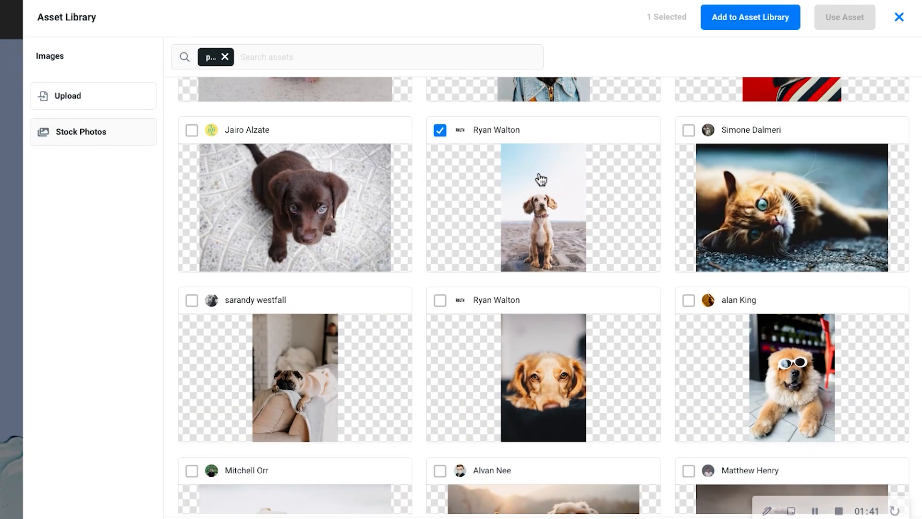
click(746, 25)
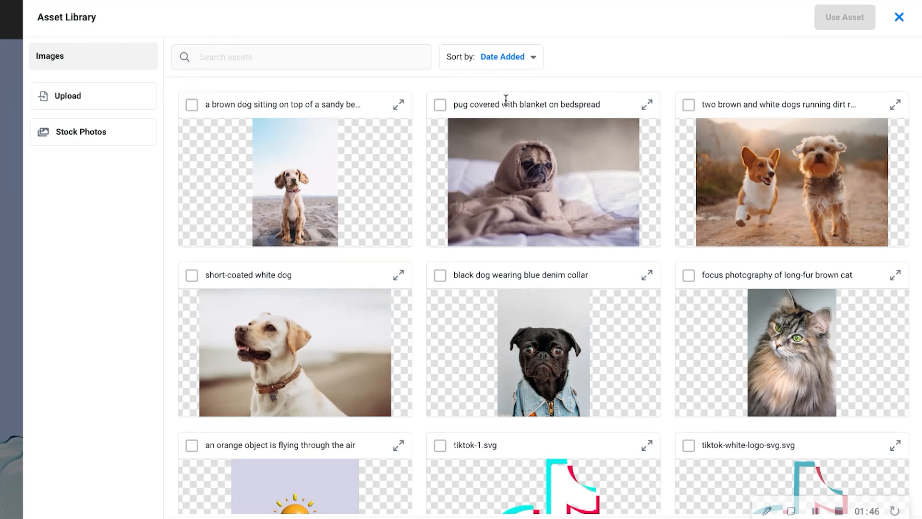
click(192, 106)
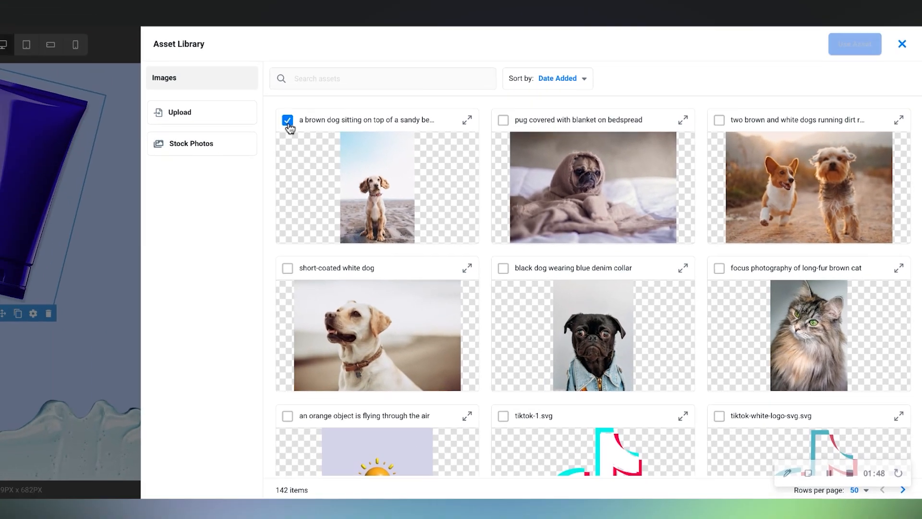
click(867, 59)
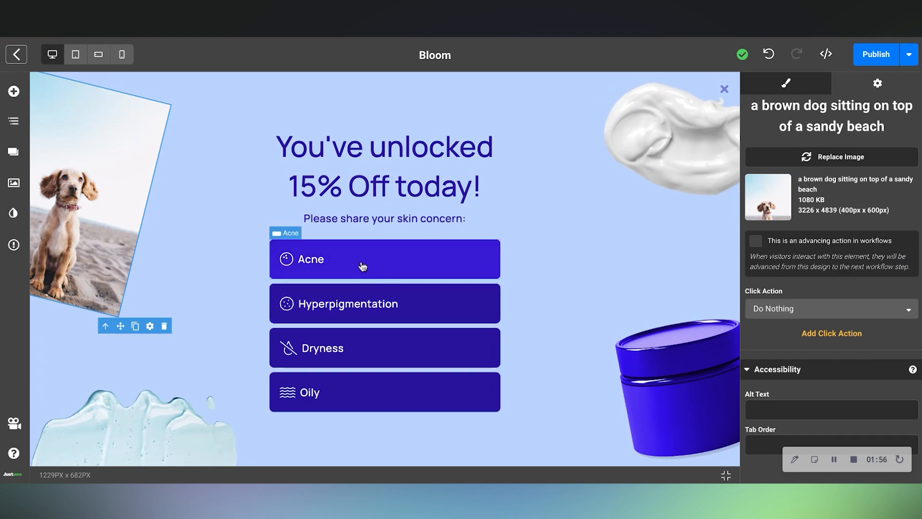
Change the icon on the Acne button to the solid Baseball Ball.
click(287, 264)
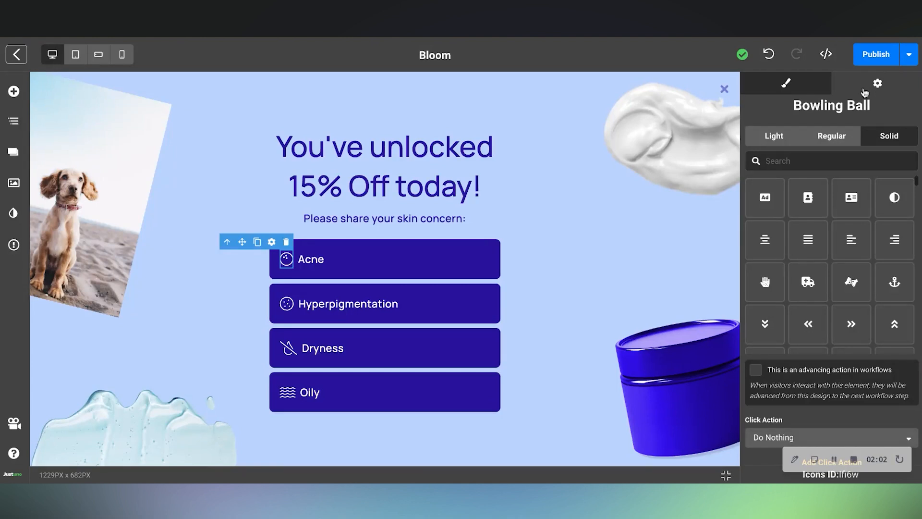
scroll(852, 223, down, 3)
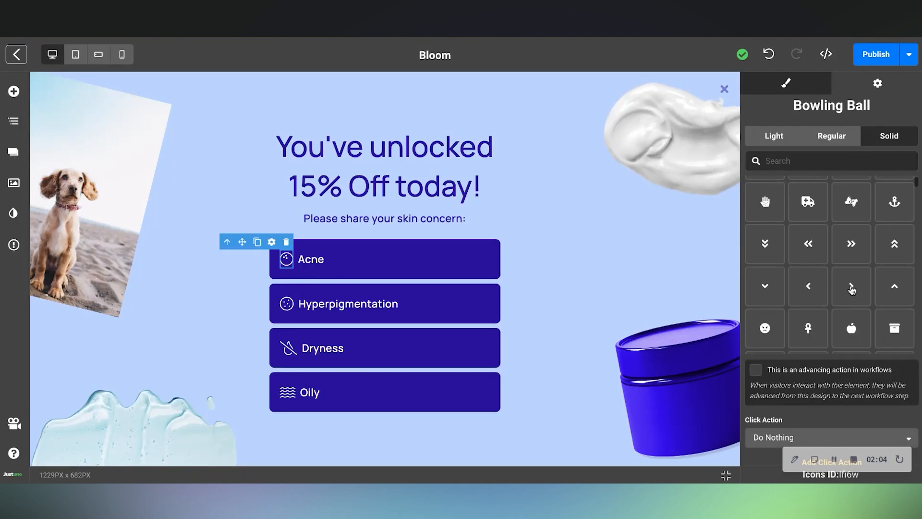
scroll(851, 288, down, 5)
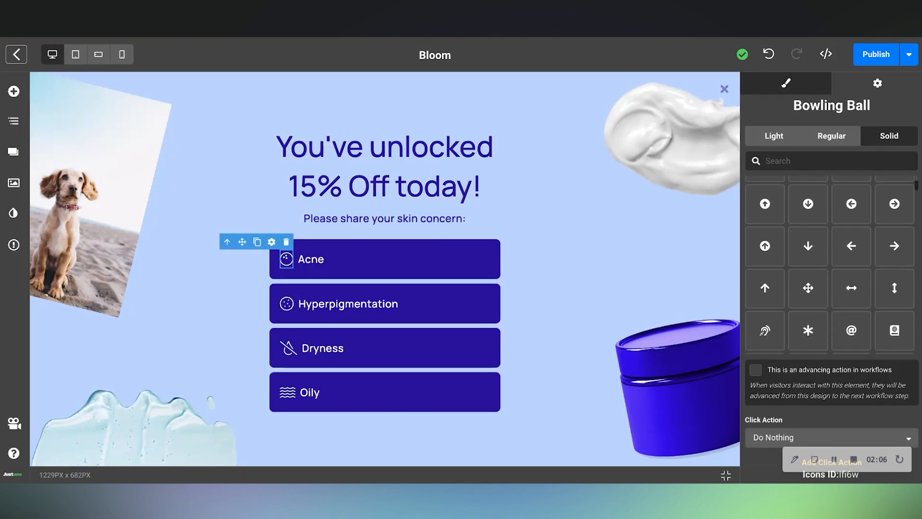
scroll(830, 264, down, 5)
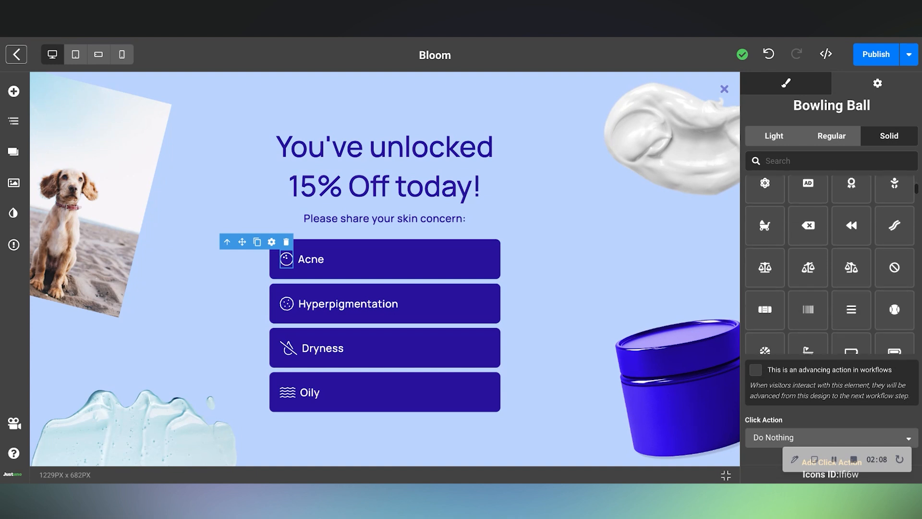
scroll(894, 289, down, 1)
click(895, 263)
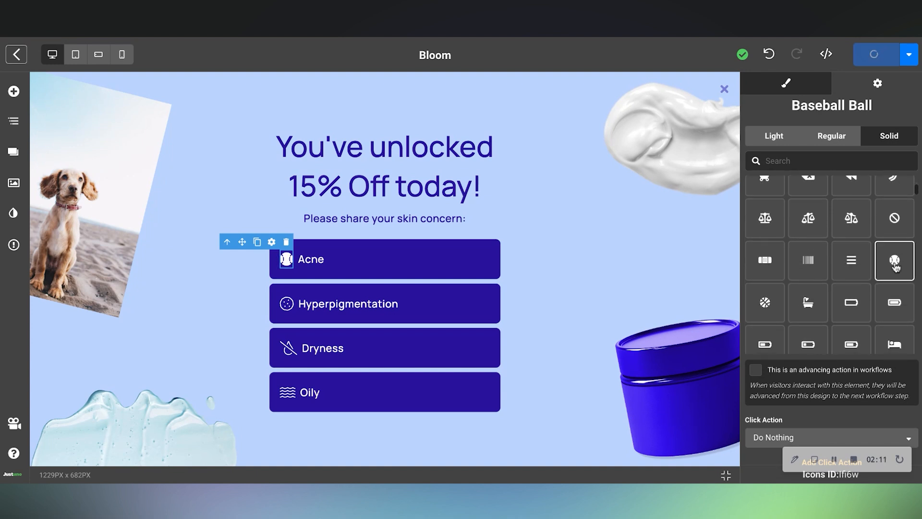
Change the icon on the Hyperpigmentation button to the solid apple.
click(286, 304)
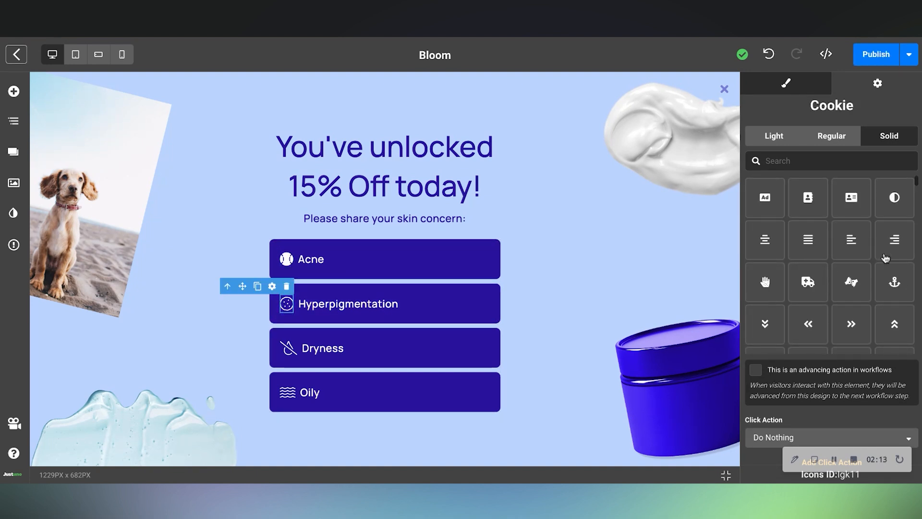
scroll(886, 259, up, 3)
click(851, 239)
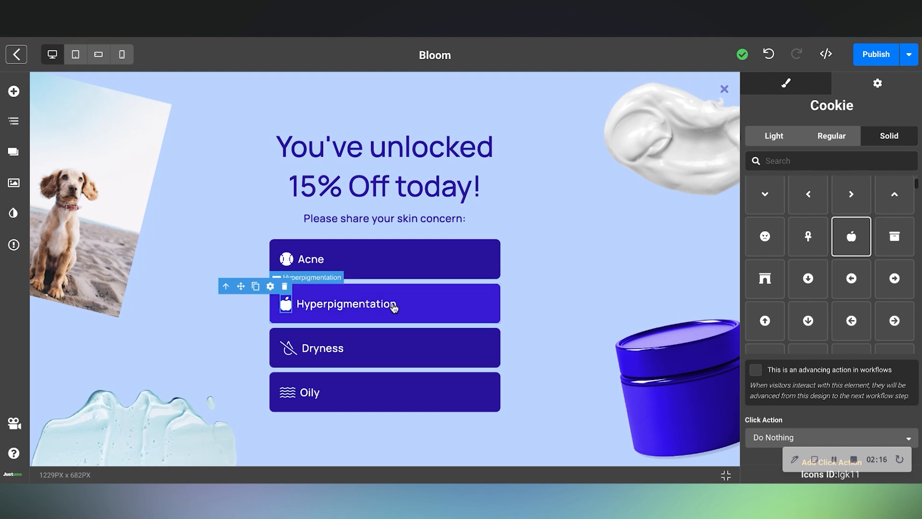
Change the label of the Acne button to "Acne for me".
click(319, 263)
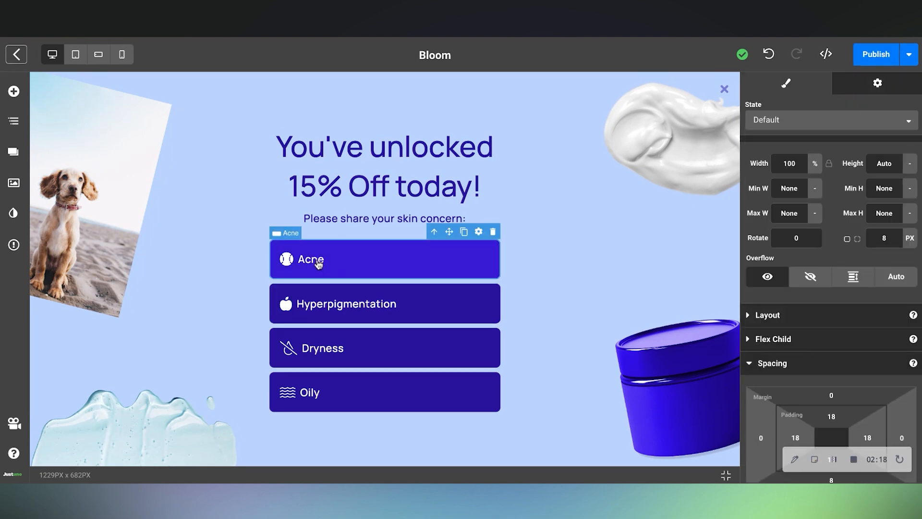
click(318, 262)
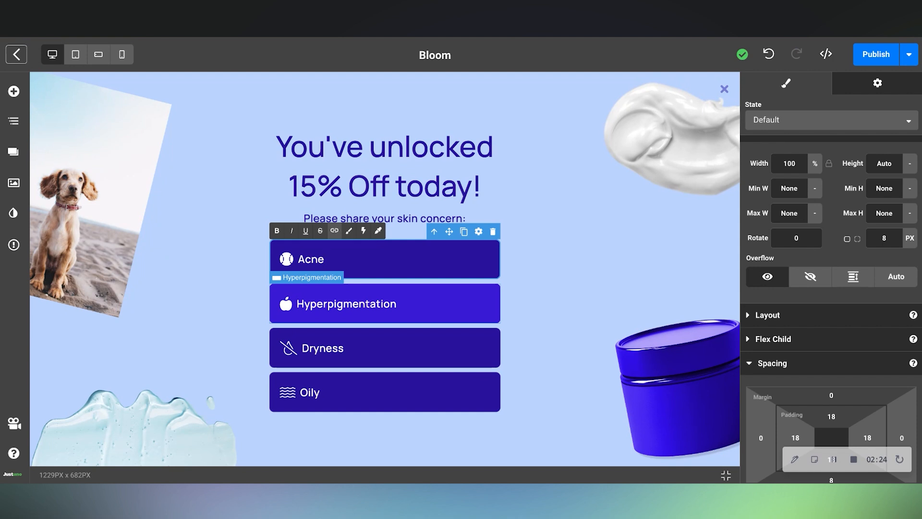
text(for)
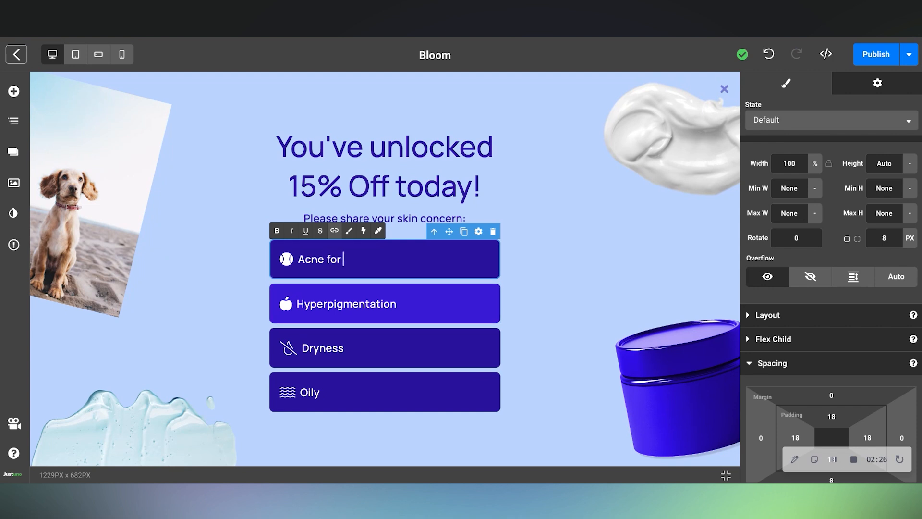
text( me)
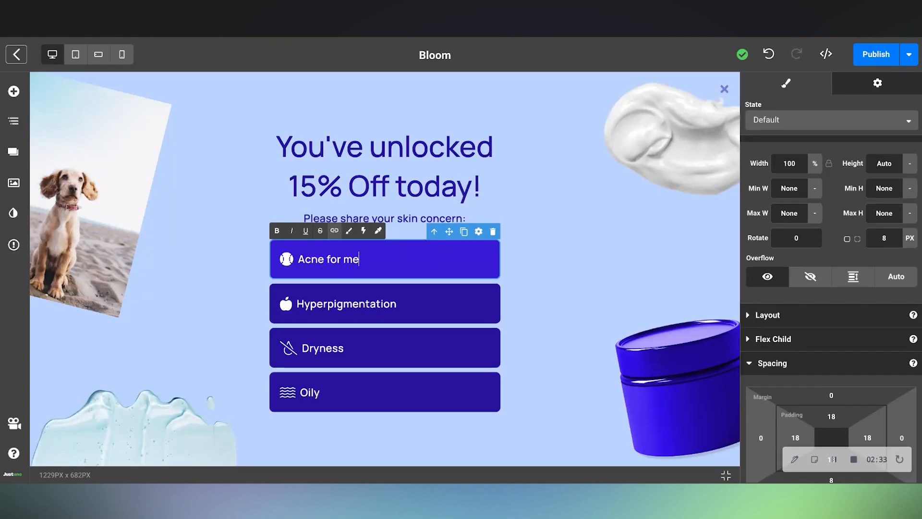
Review the Acne button's workflow and click action settings, including the User Concerns property it updates.
click(883, 88)
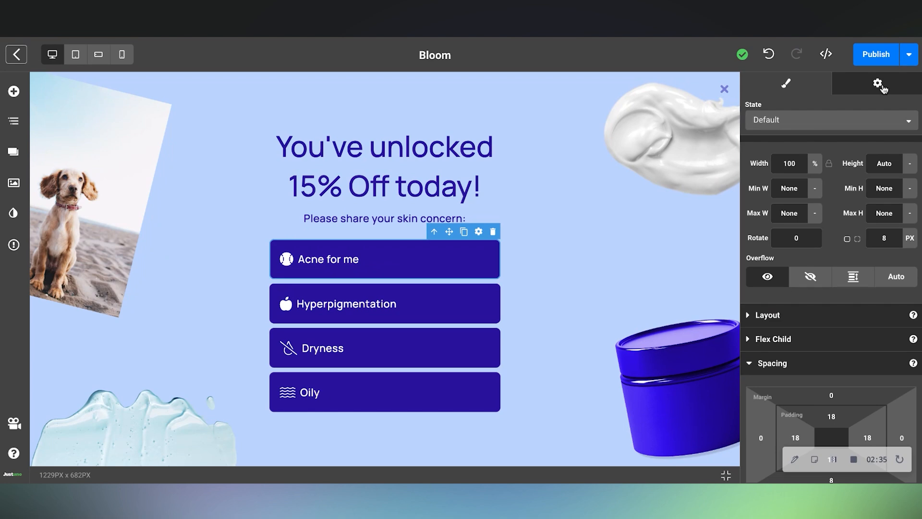
click(870, 86)
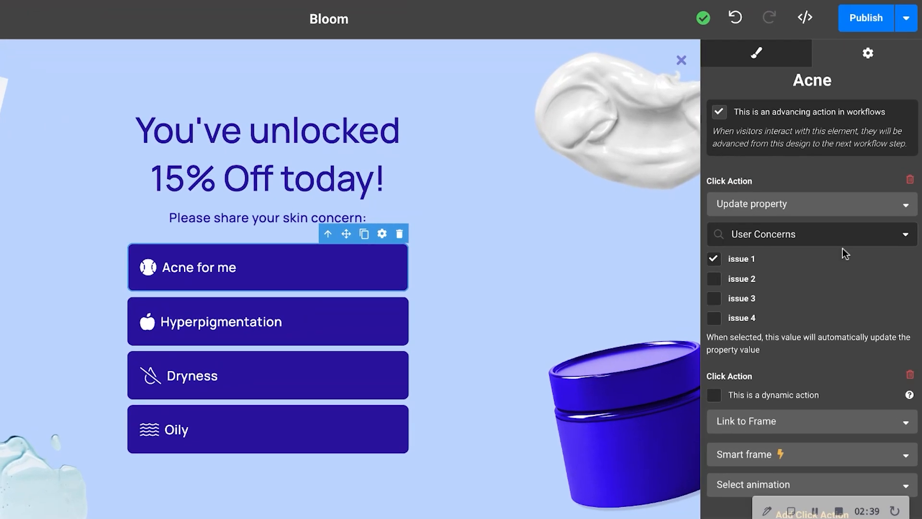
scroll(858, 248, down, 2)
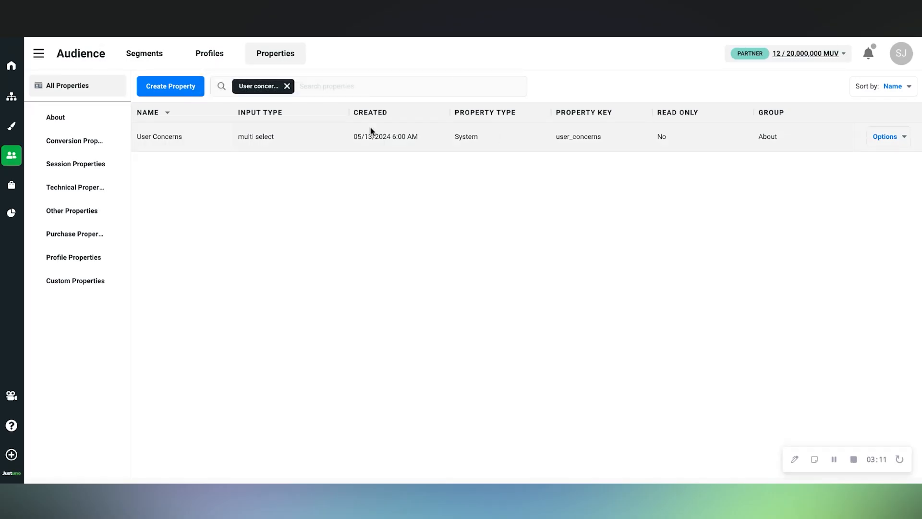
Edit the User Concerns audience property, relabel its first option as "acne", and return to the Bloom design.
click(896, 138)
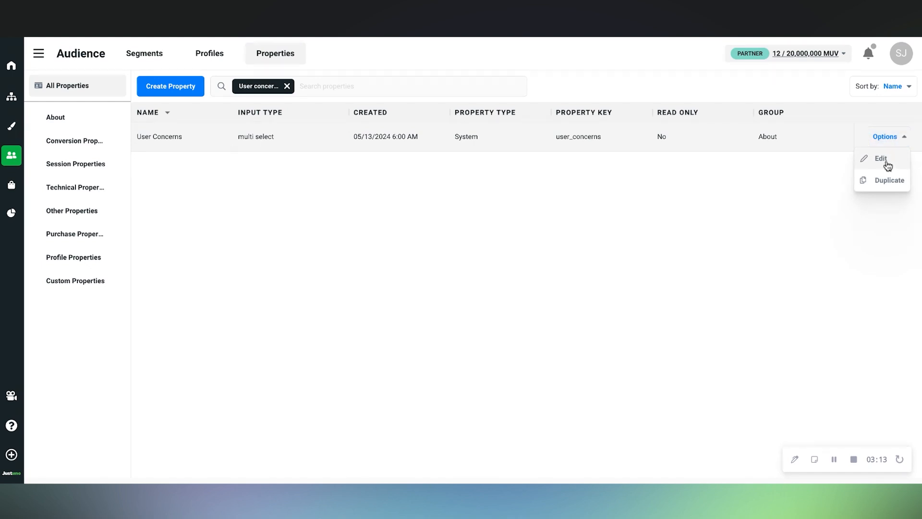
click(884, 158)
scroll(877, 288, down, 2)
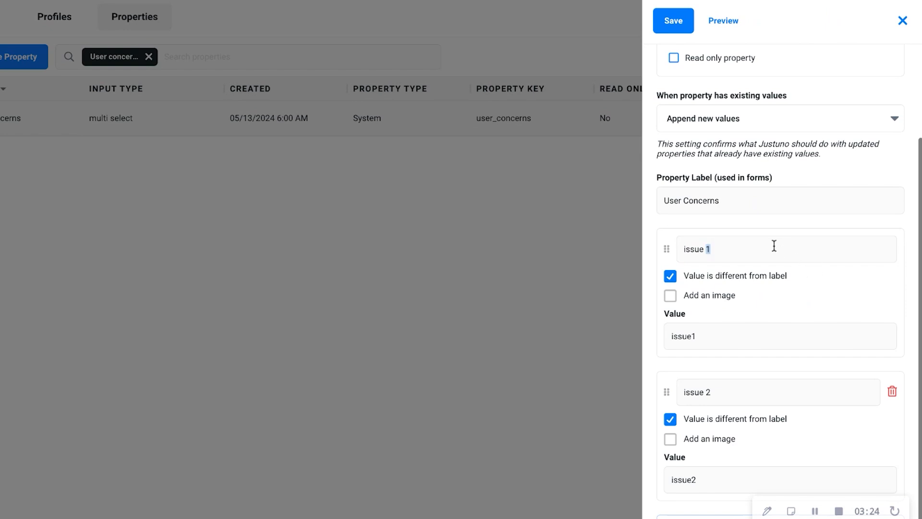
key(ctrl+a)
text(a)
click(734, 394)
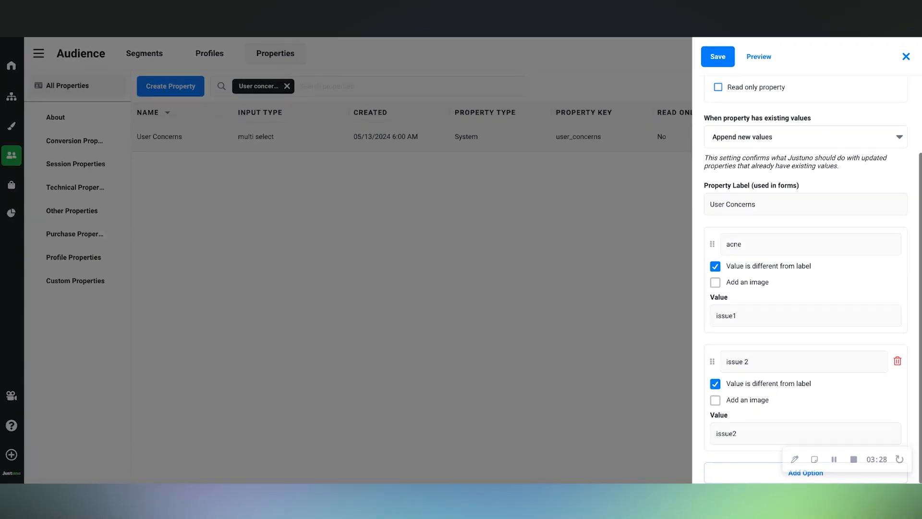
key(ctrl+Tab)
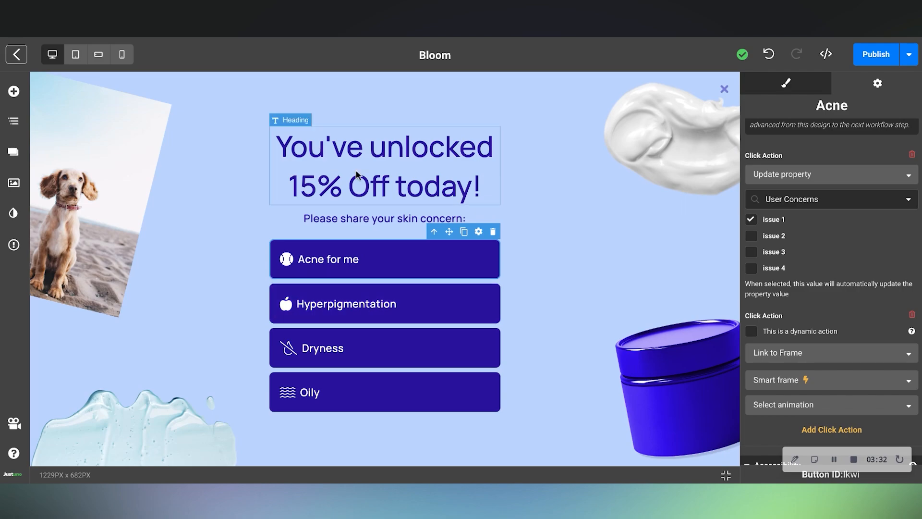
key(ctrl+shift+Tab)
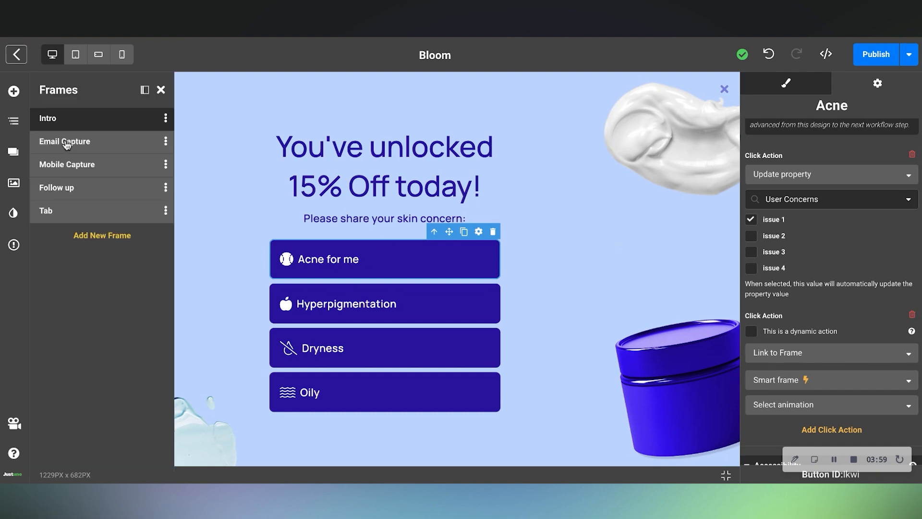
Switch to the Email Capture frame and open the settings of its email address field.
click(67, 142)
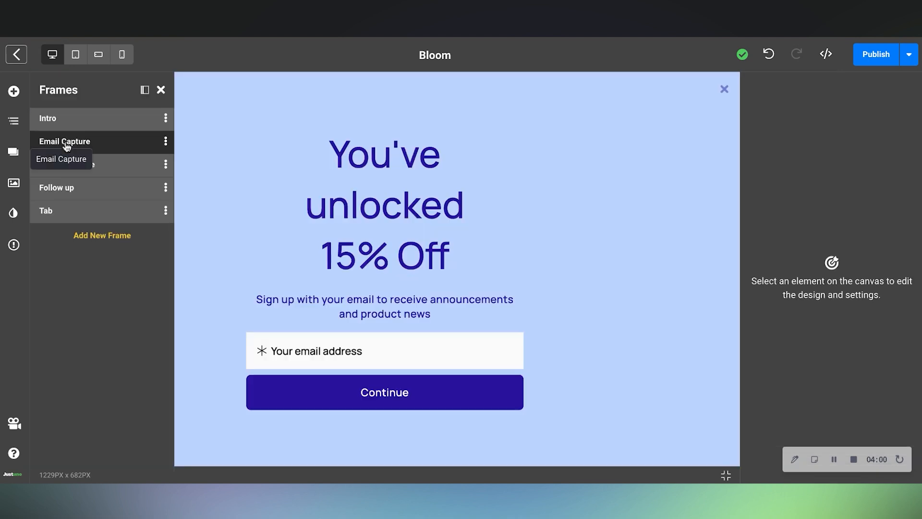
click(161, 90)
click(75, 171)
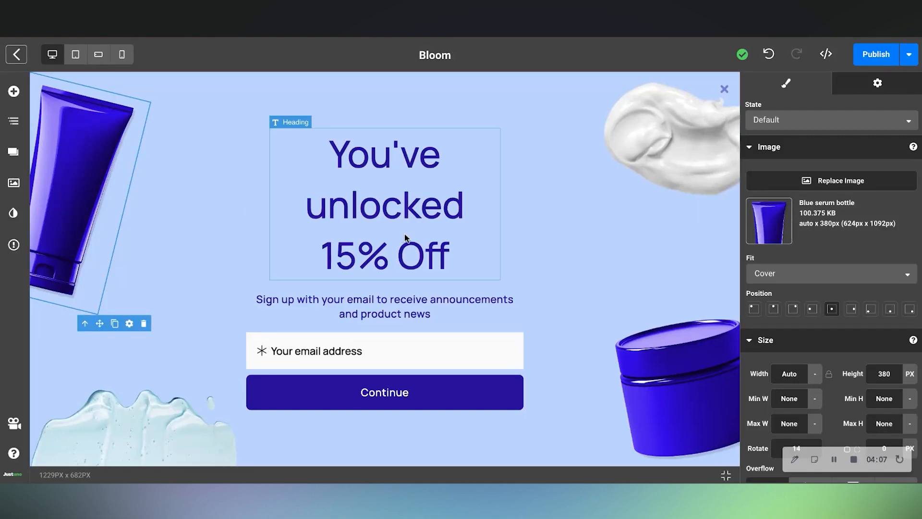
click(382, 355)
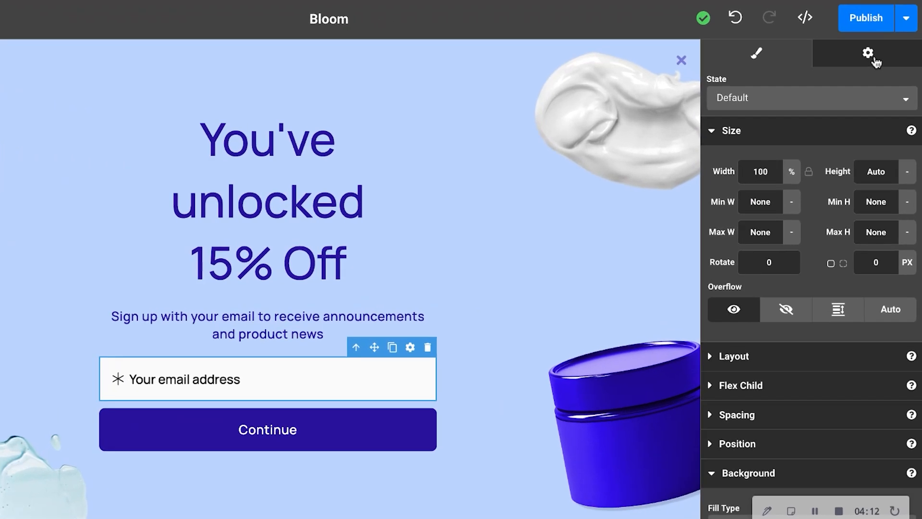
click(877, 83)
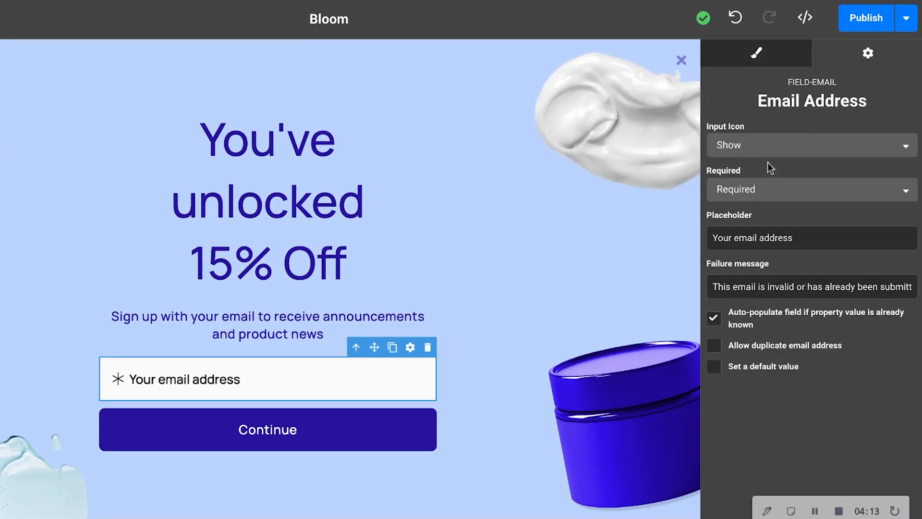
Examine the Continue button's workflow advancing option and its click actions.
click(255, 446)
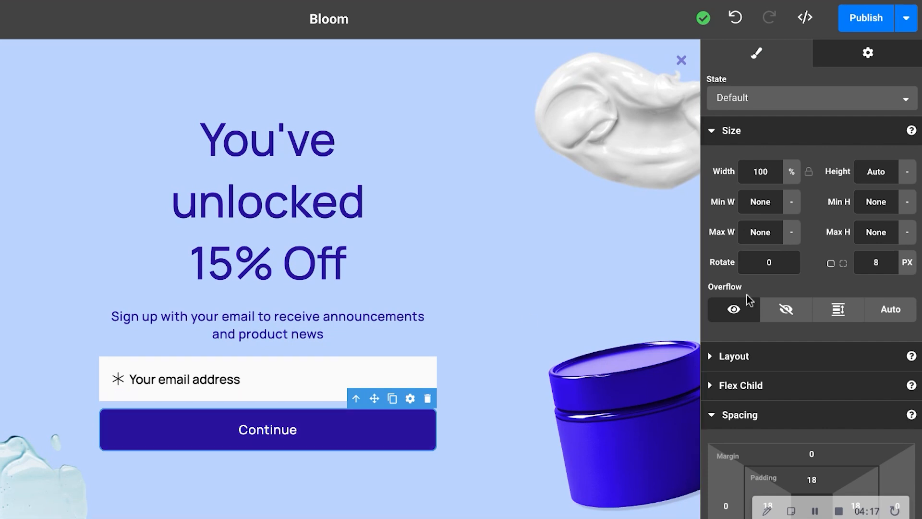
click(883, 57)
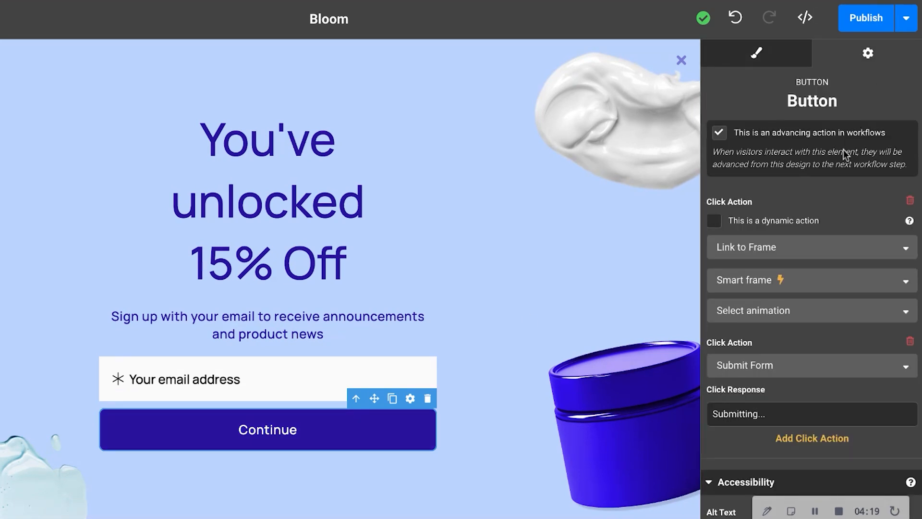
scroll(846, 155, down, 1)
scroll(837, 165, up, 1)
scroll(801, 231, down, 1)
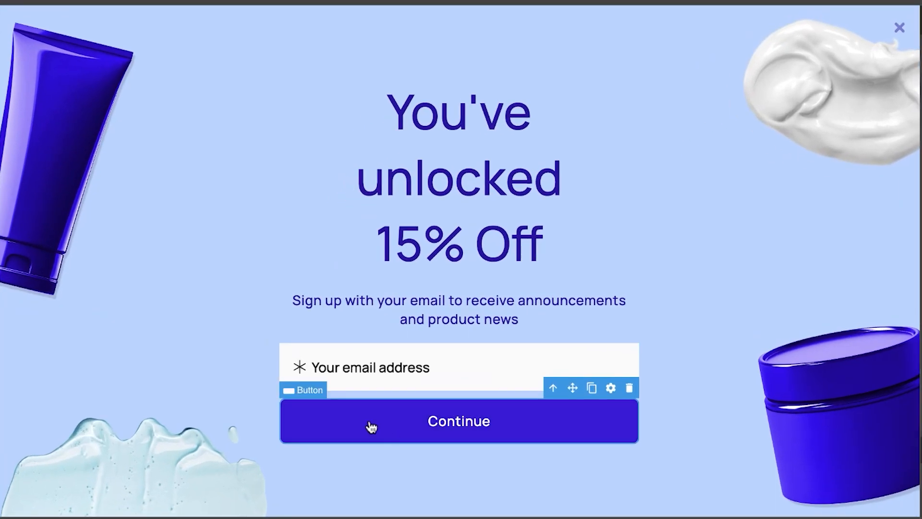
Set the Continue button's default background color to the orange swatch #F2B344.
click(403, 419)
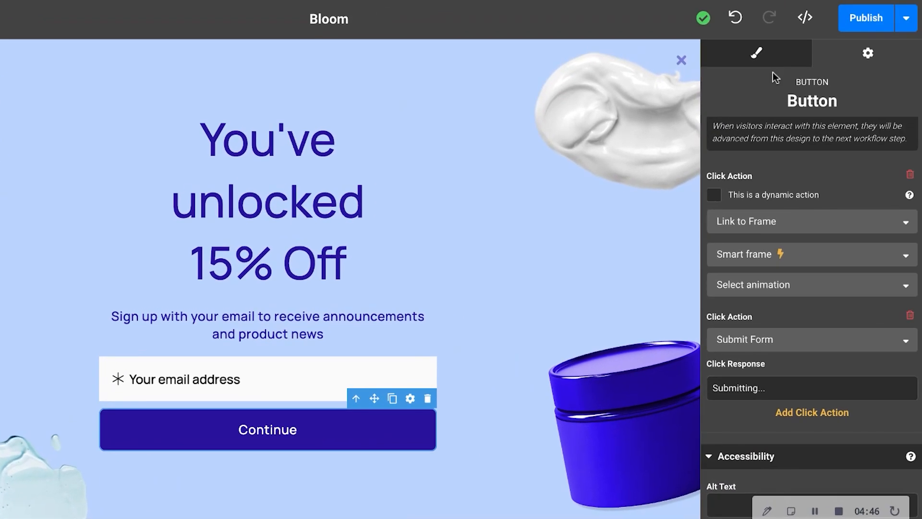
click(795, 62)
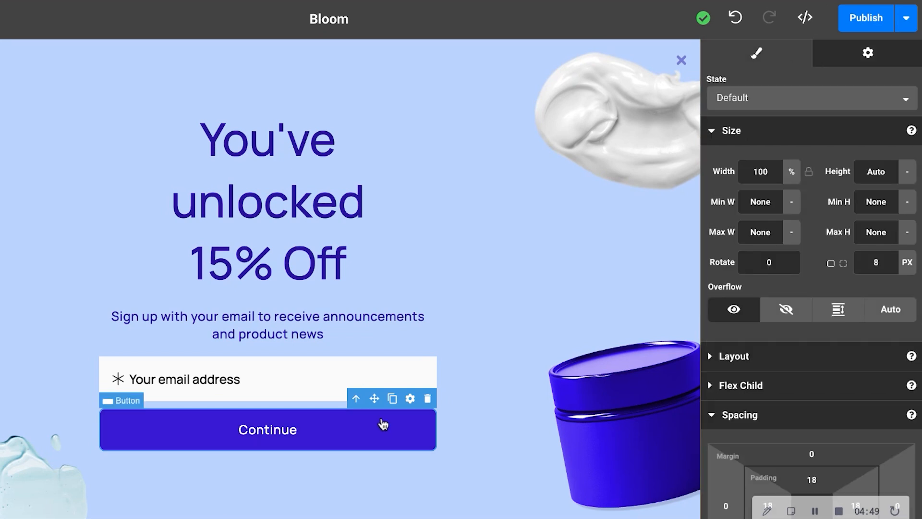
scroll(868, 278, down, 1)
scroll(866, 278, down, 8)
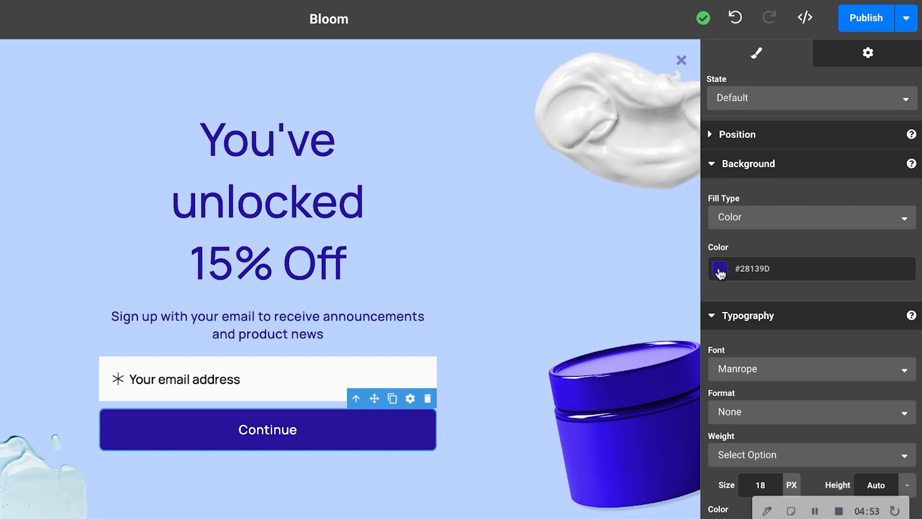
click(720, 269)
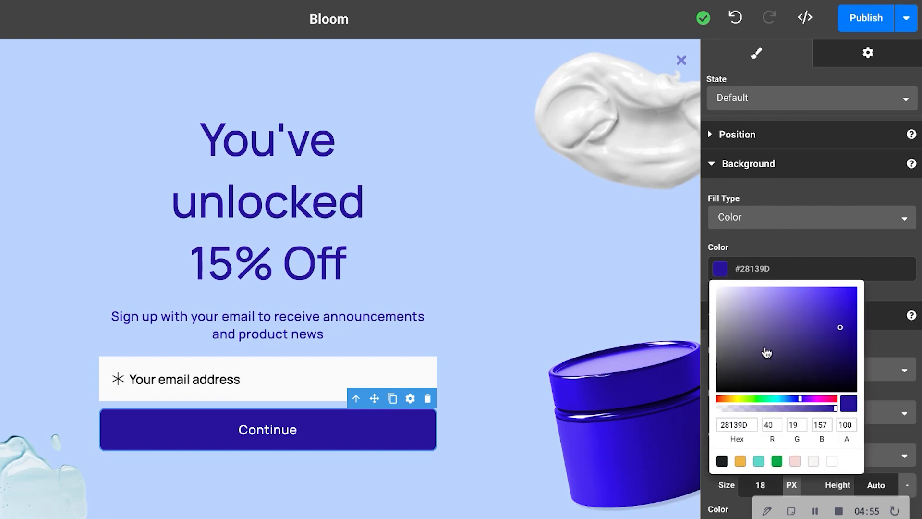
click(777, 461)
click(795, 461)
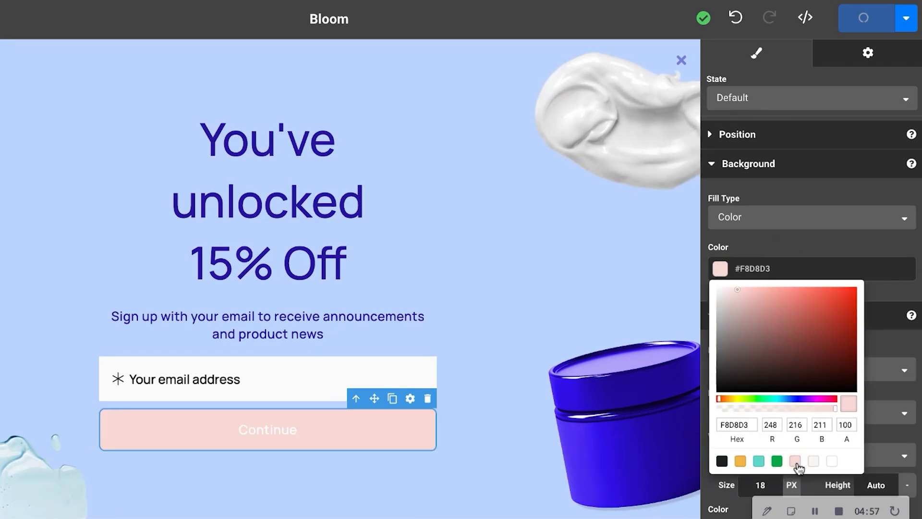
click(740, 462)
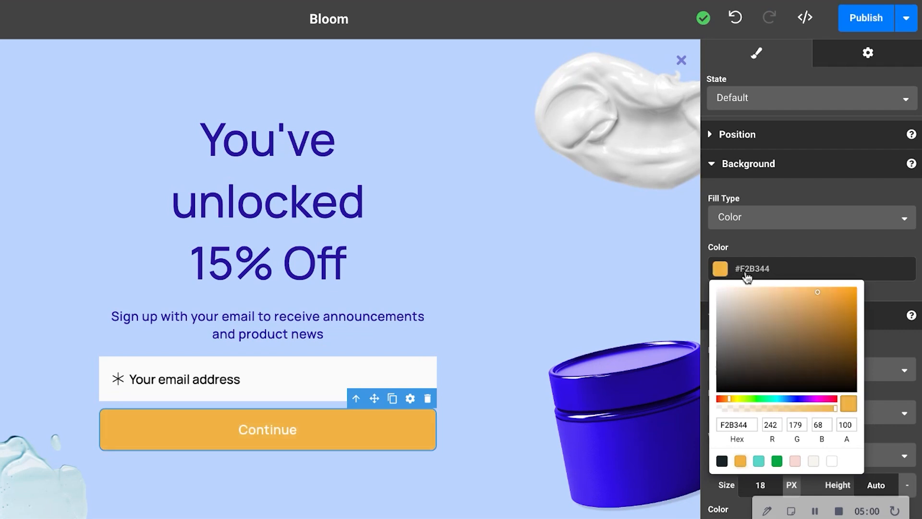
click(494, 374)
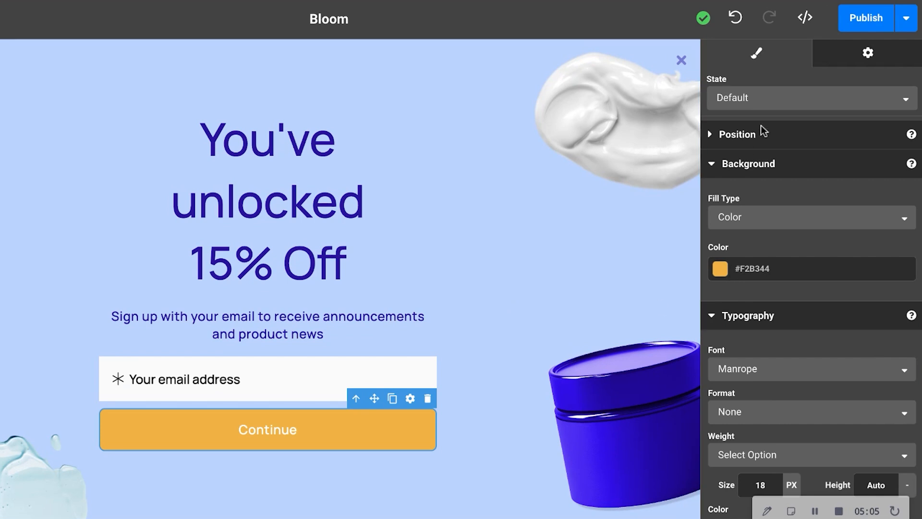
Set the Continue button's hover background color to the pink swatch #F8D8D3 and return to its Default state.
click(771, 105)
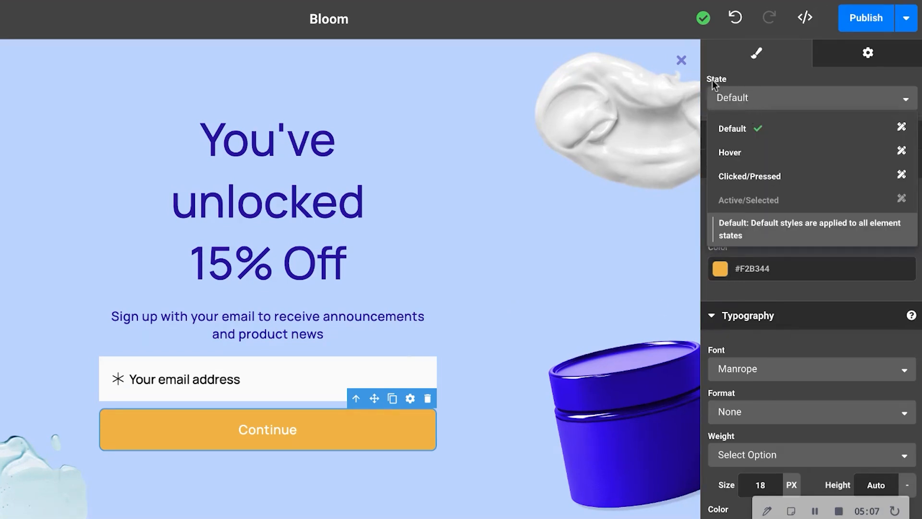
click(734, 152)
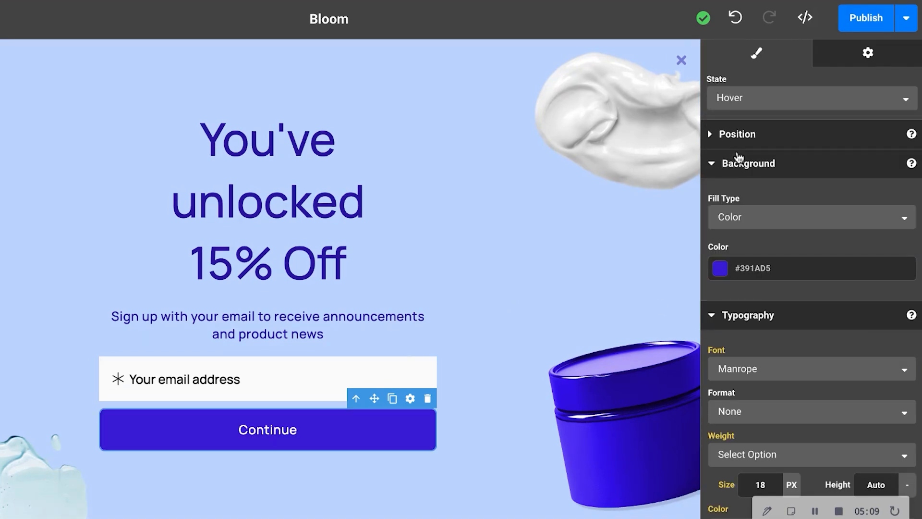
click(721, 268)
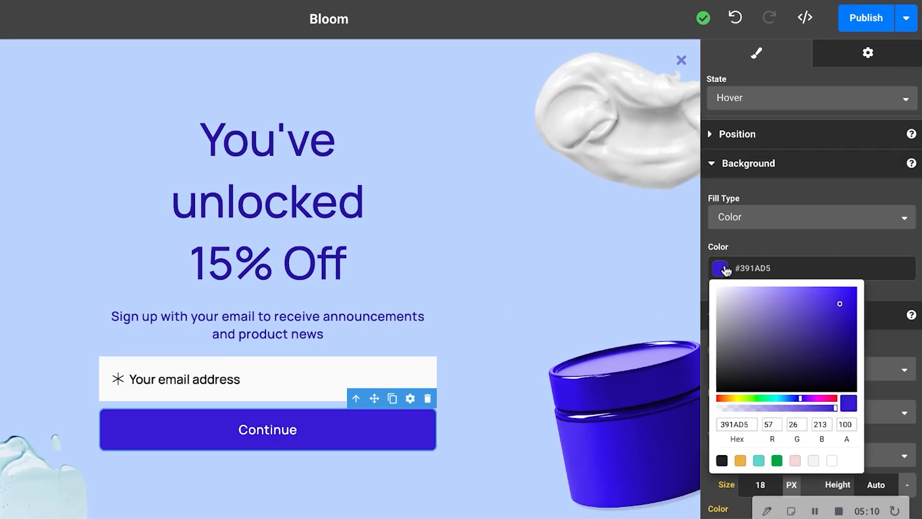
click(797, 460)
click(507, 438)
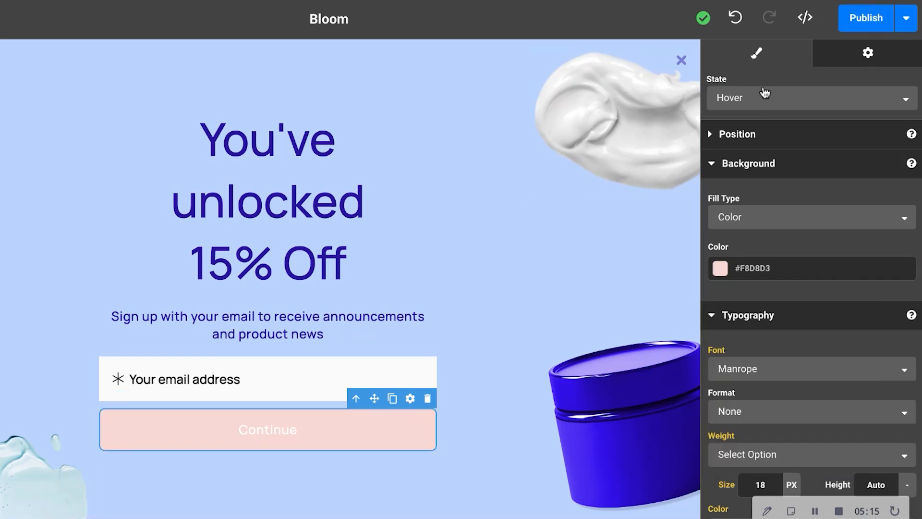
click(768, 104)
click(764, 135)
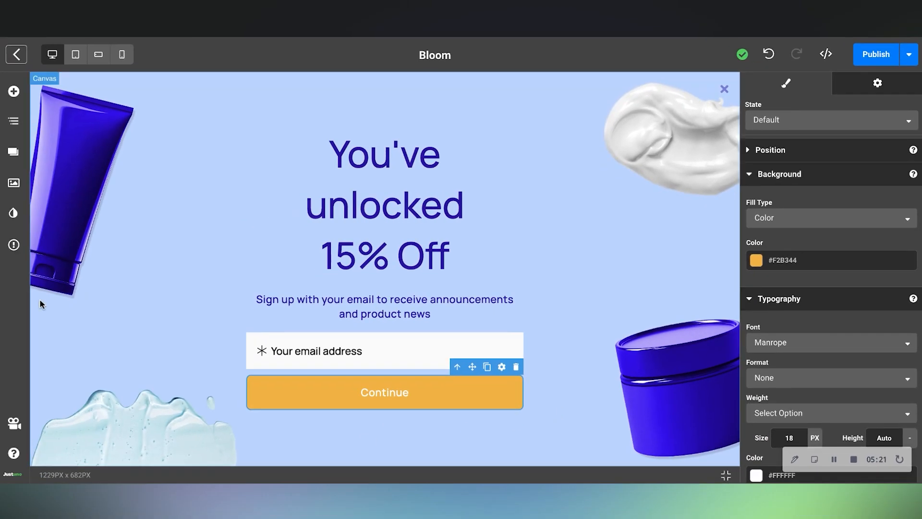
Switch to the Mobile Capture frame and open the settings of its SMS phone number field.
click(13, 152)
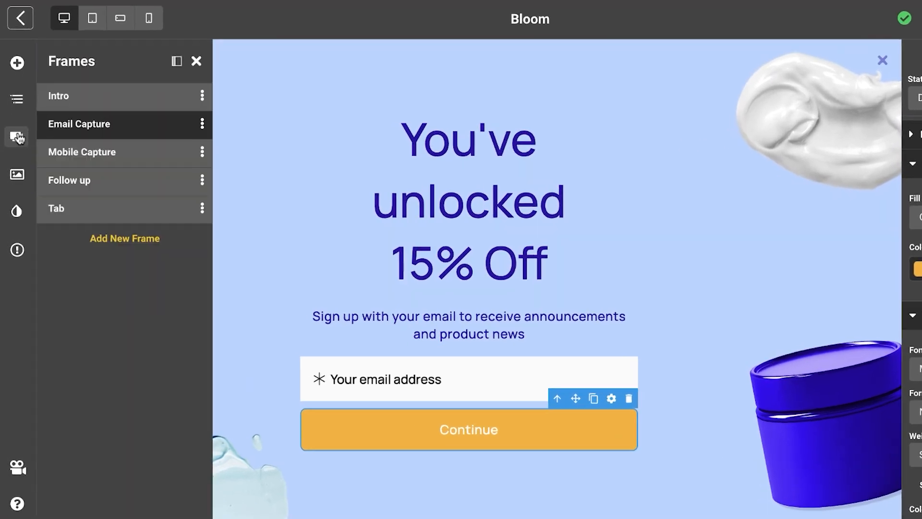
click(99, 156)
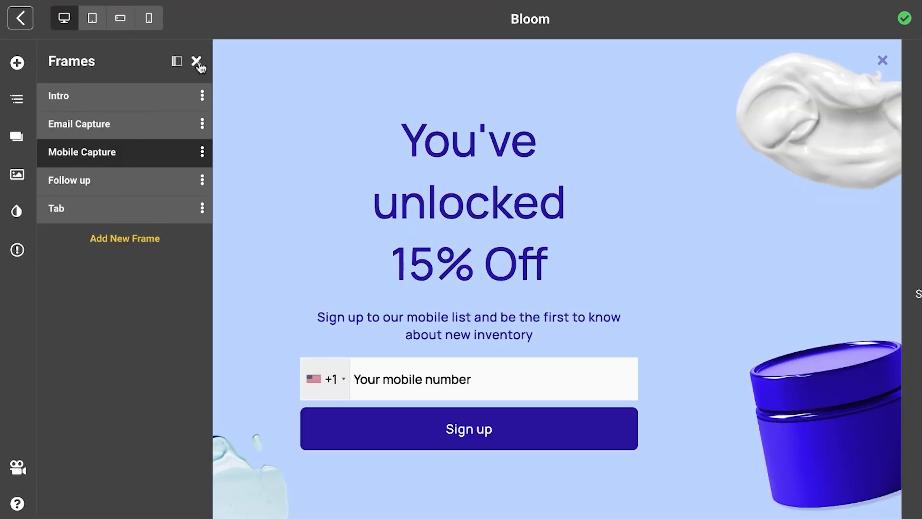
click(196, 61)
click(386, 356)
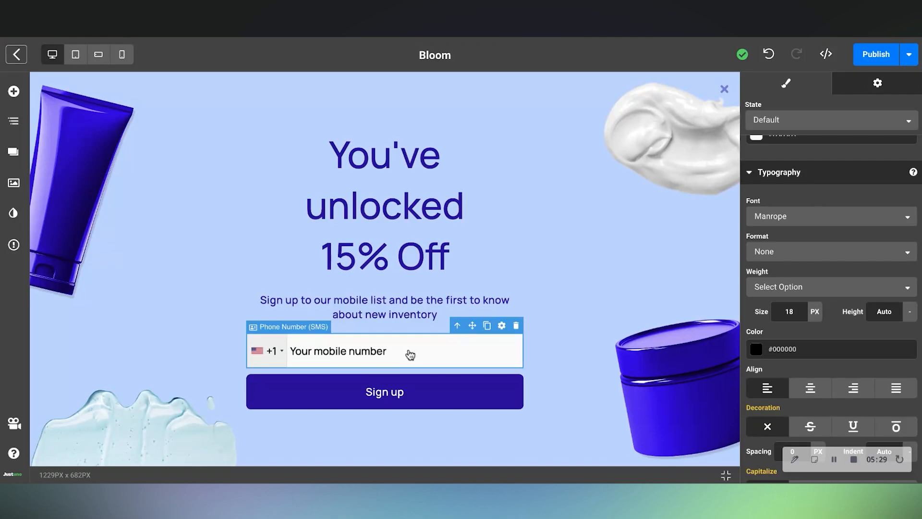
click(876, 85)
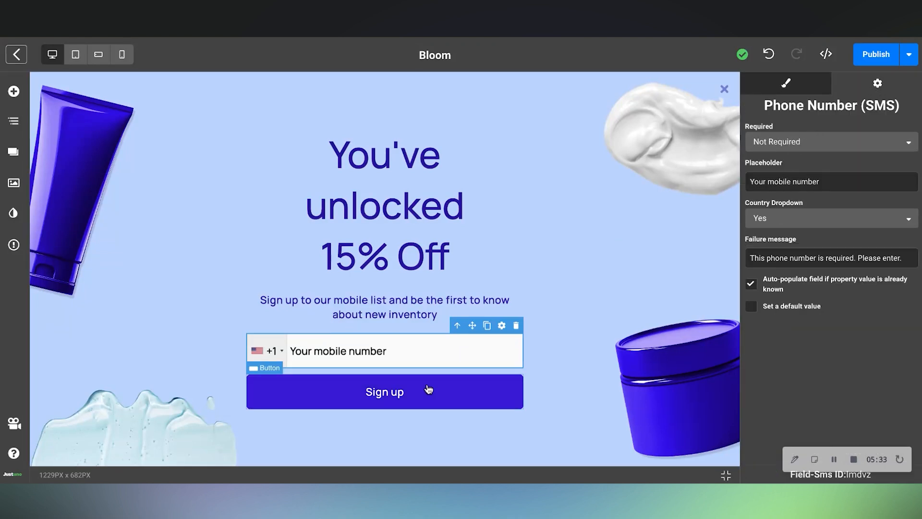
Examine the Sign up button's workflow advancing option and its click actions.
click(377, 406)
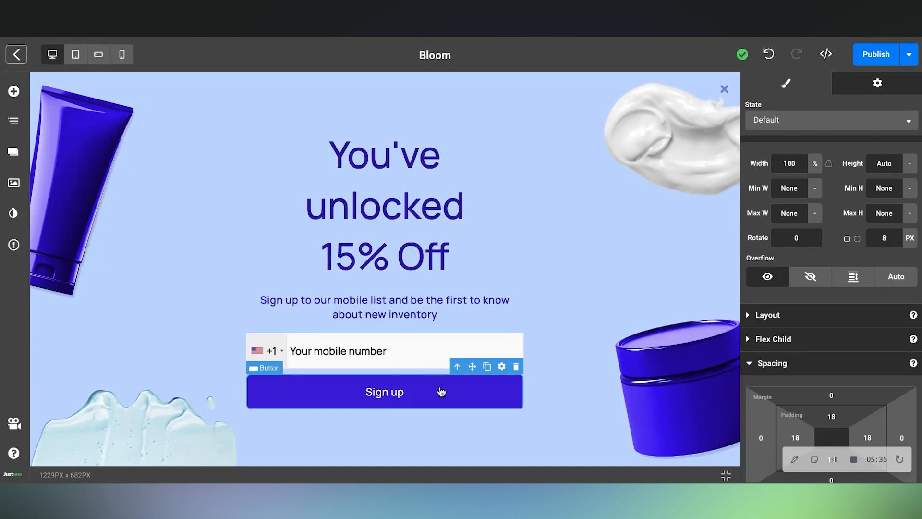
click(877, 84)
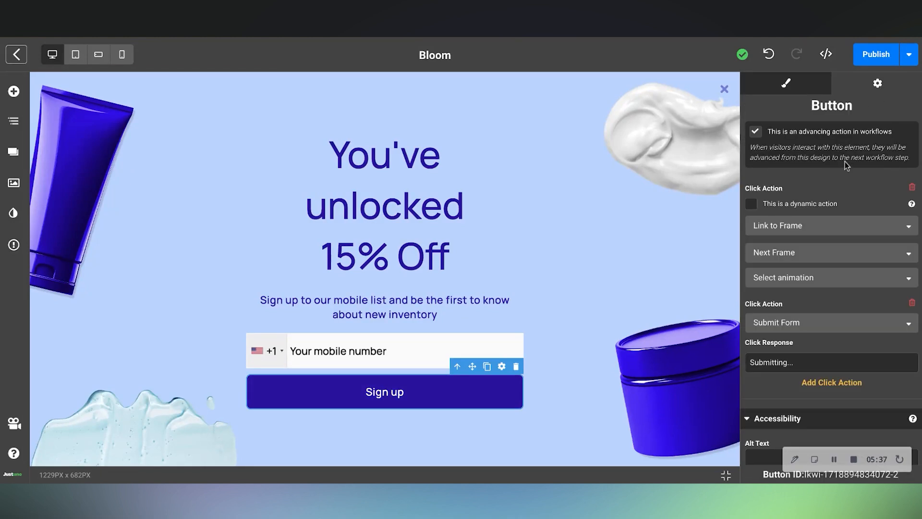
scroll(845, 161, down, 1)
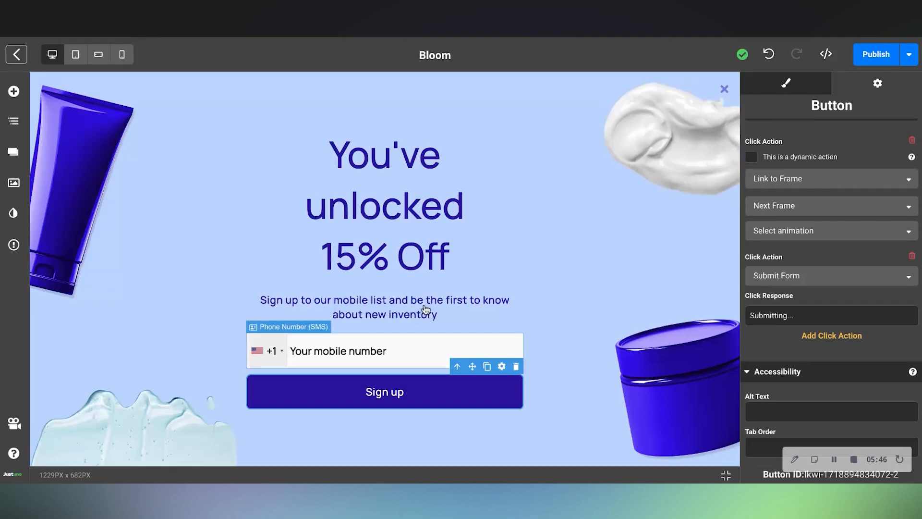
Switch to the Follow up frame and close the frame list.
click(18, 162)
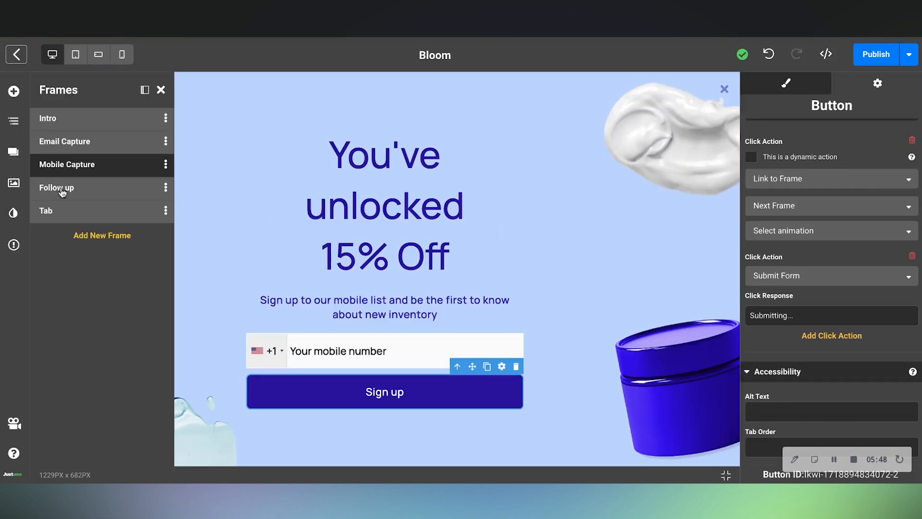
click(60, 189)
click(162, 89)
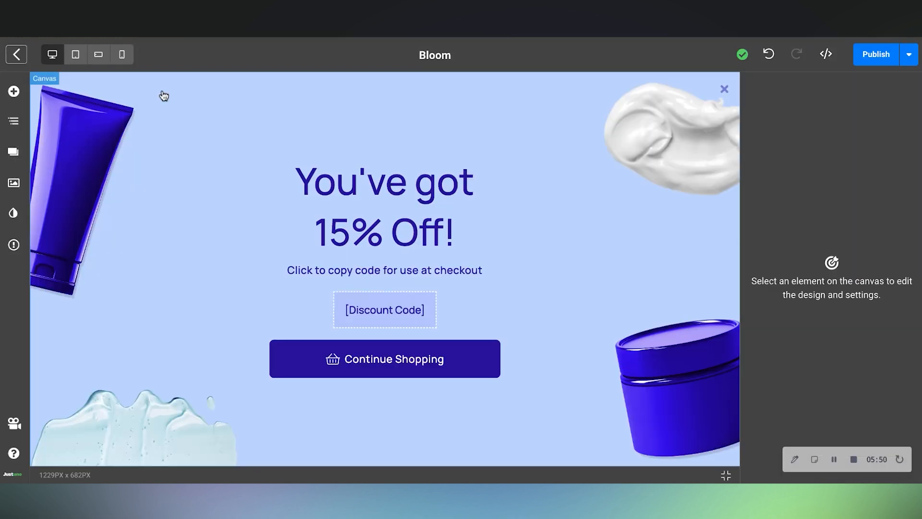
Open the settings of the [Discount Code] element and look through its available discounts.
click(398, 315)
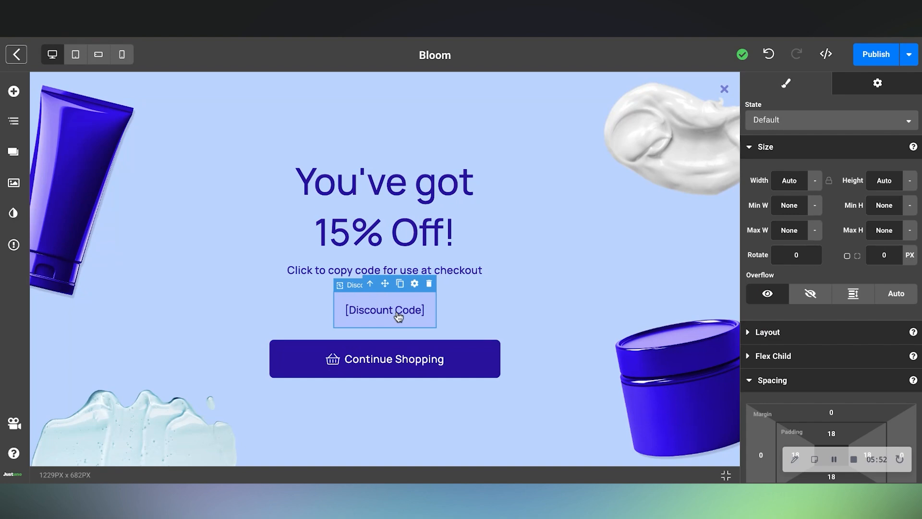
click(880, 86)
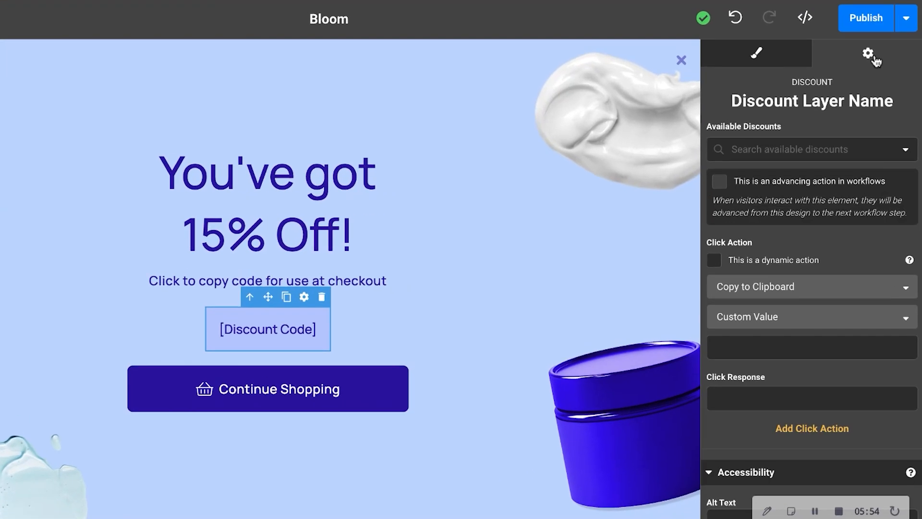
click(823, 151)
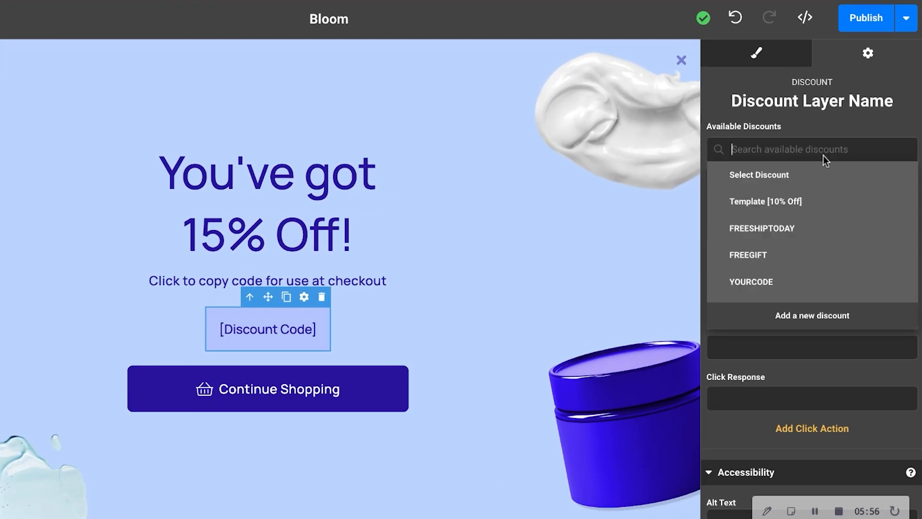
scroll(798, 243, down, 3)
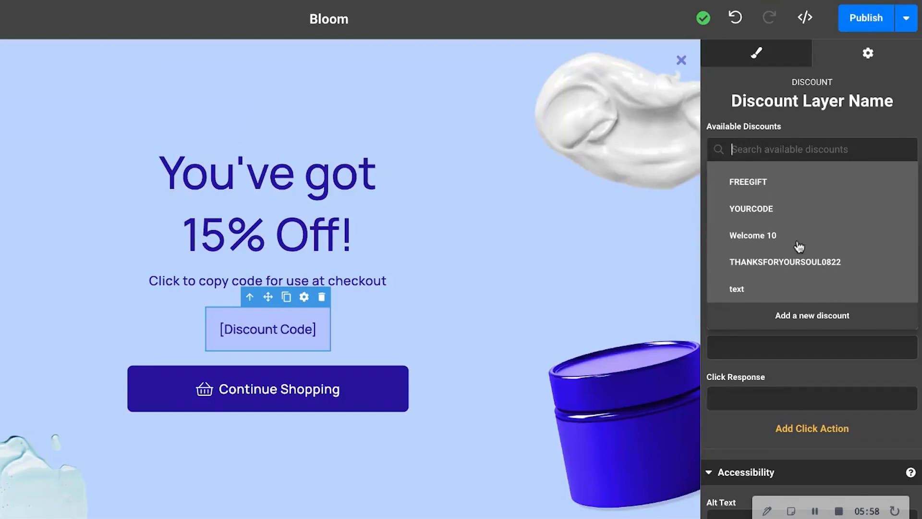
Examine the Shopify store sync and manual code entry options for adding a new discount, then close them without adding one.
click(818, 315)
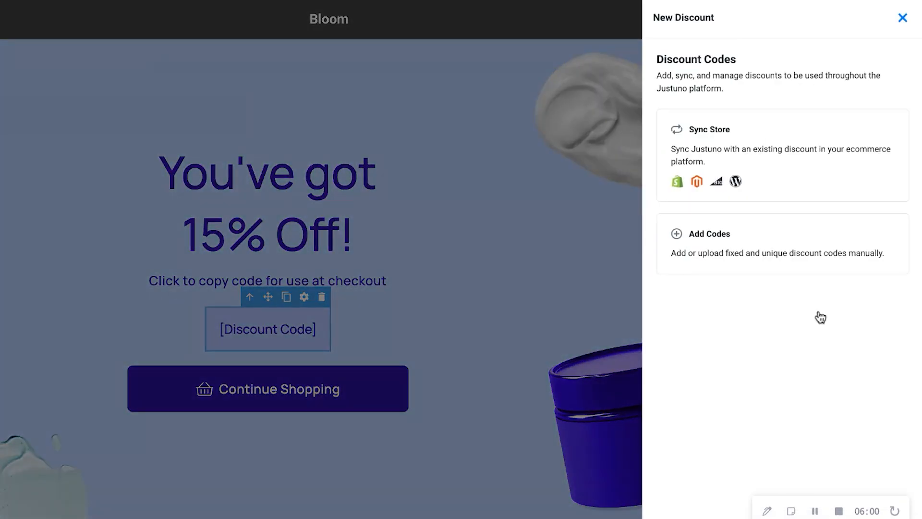
click(764, 140)
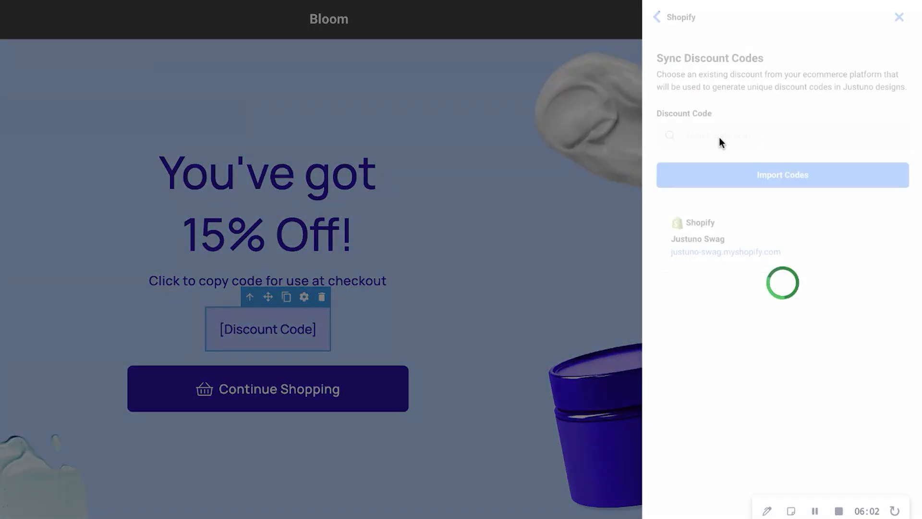
click(656, 21)
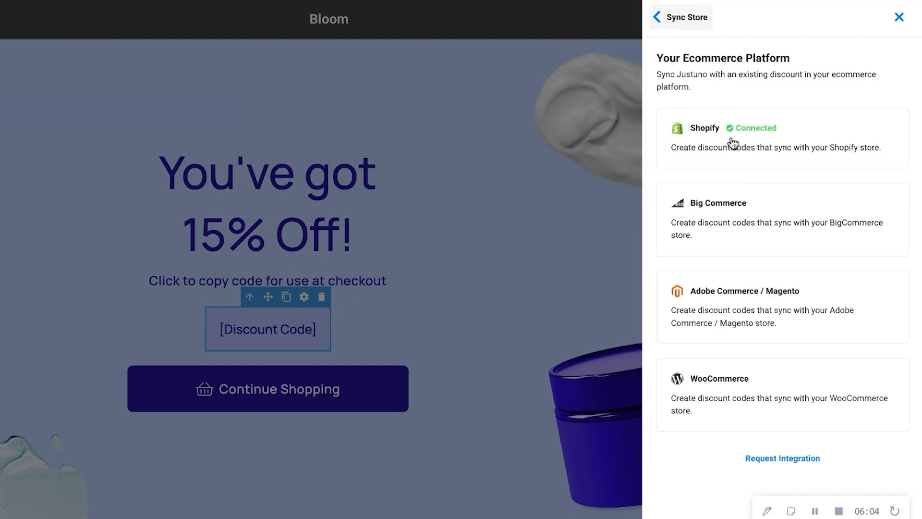
click(656, 20)
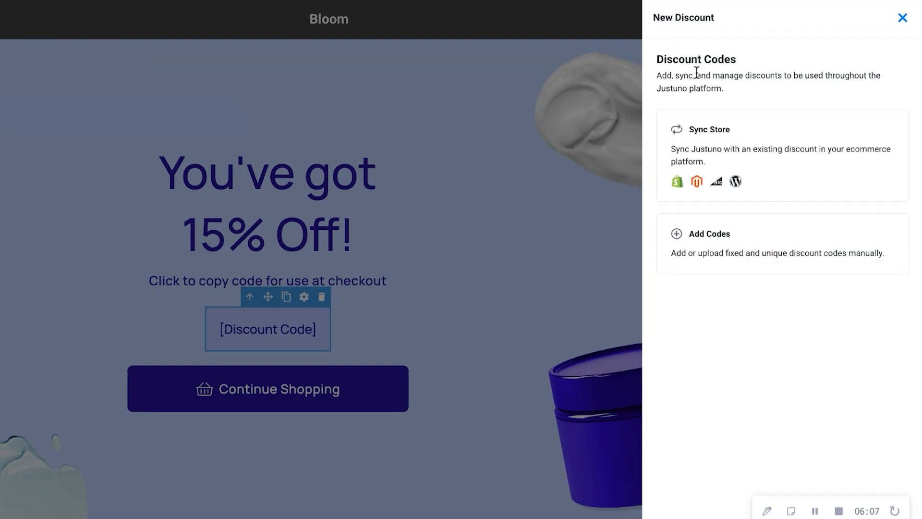
click(756, 235)
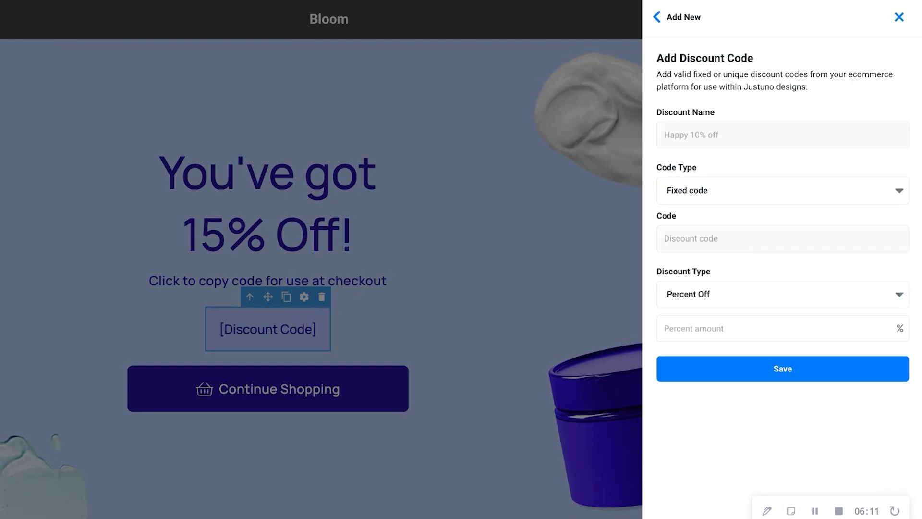
click(657, 18)
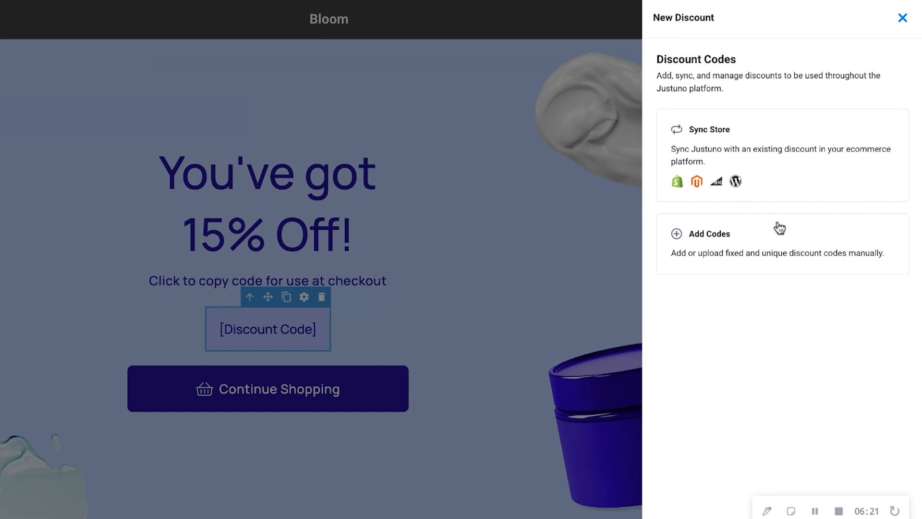
click(901, 20)
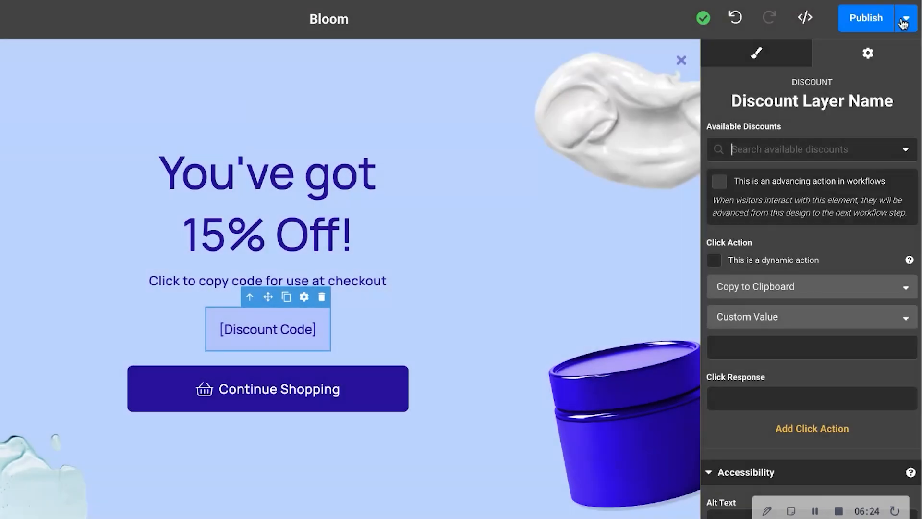
Examine the Continue Shopping button's click action settings.
click(281, 387)
click(872, 54)
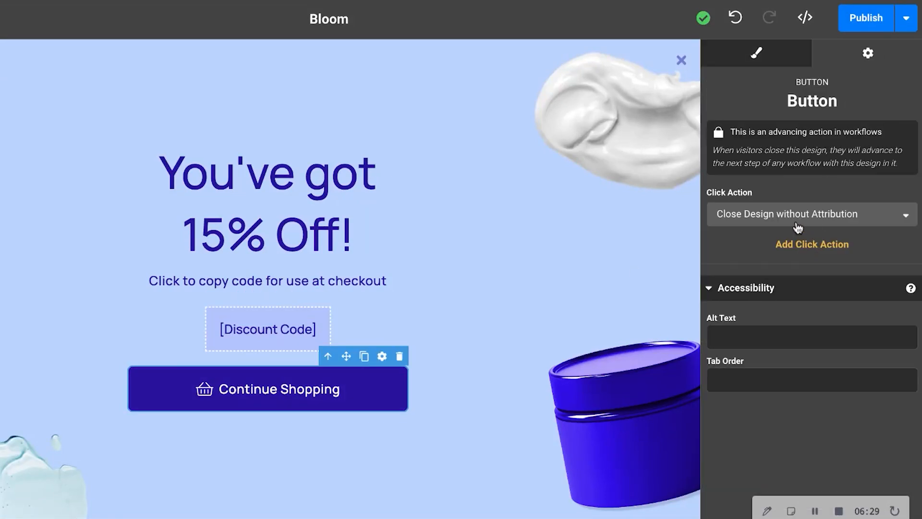
scroll(798, 227, down, 1)
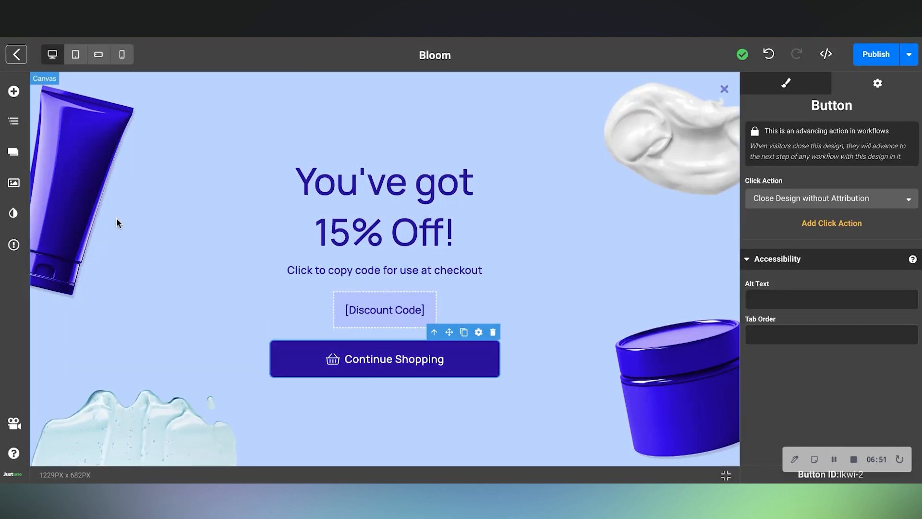
Switch to the Tab frame and close the frame list.
click(13, 151)
click(62, 211)
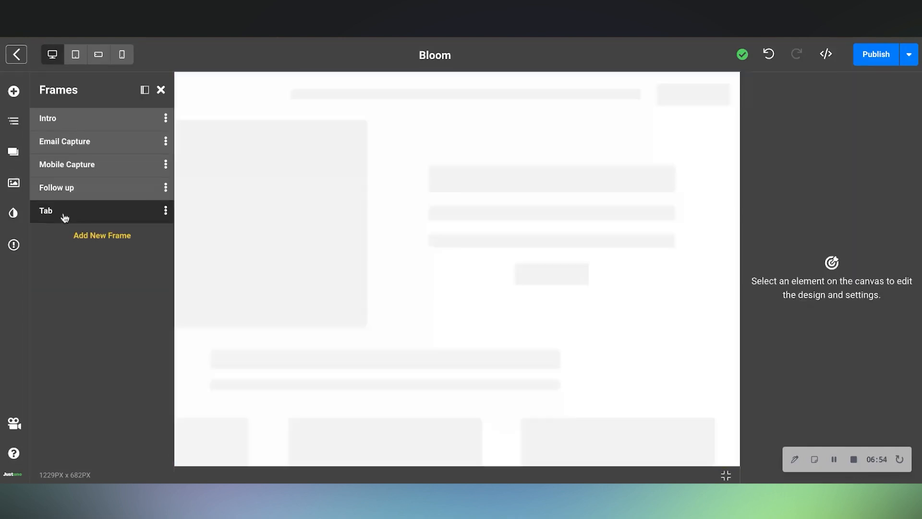
click(161, 90)
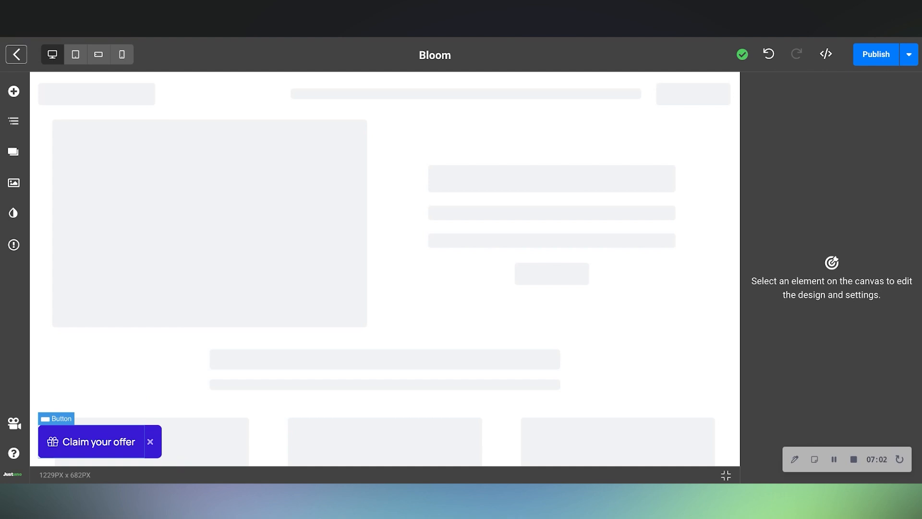
Set the background color of the canvas containing the Claim your offer button to the orange swatch #F2B344.
click(96, 441)
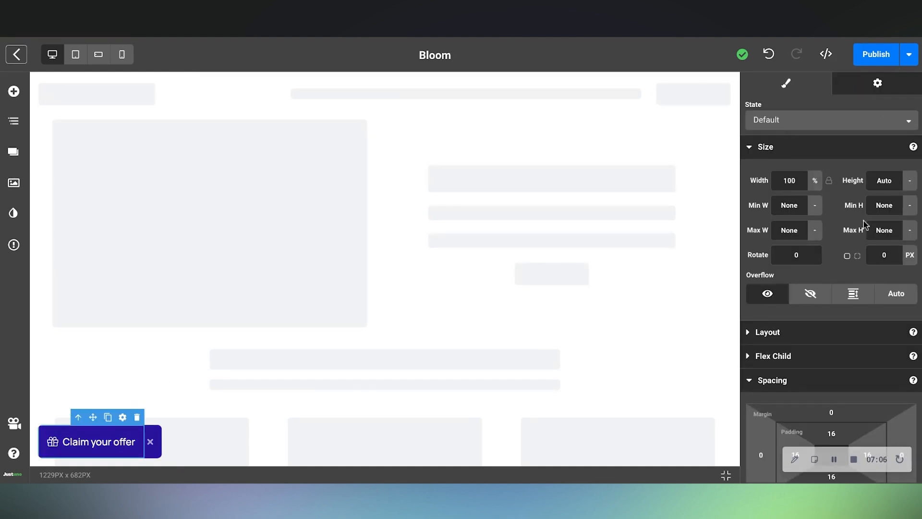
scroll(863, 240, down, 3)
scroll(861, 238, down, 10)
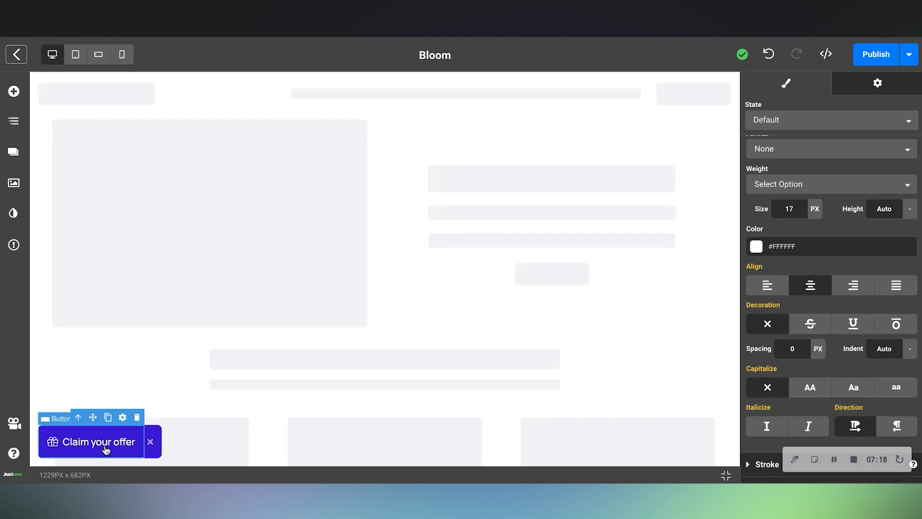
click(79, 418)
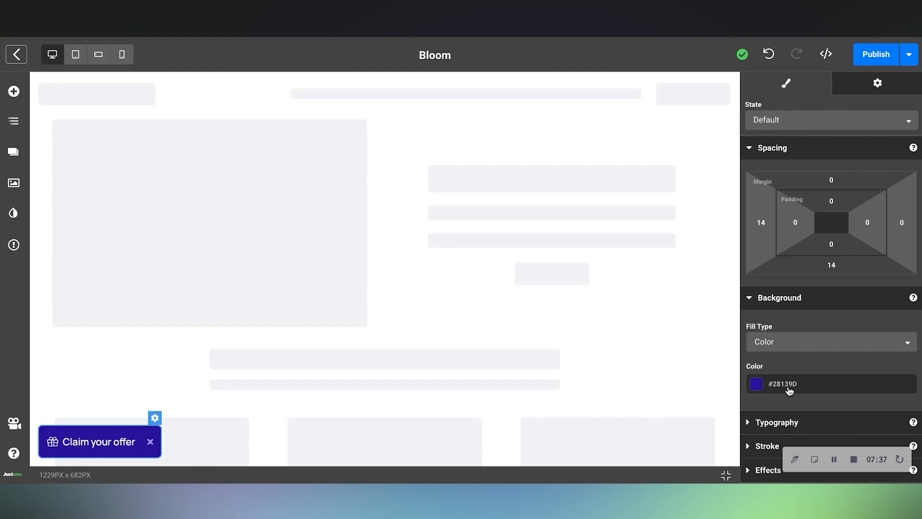
click(756, 384)
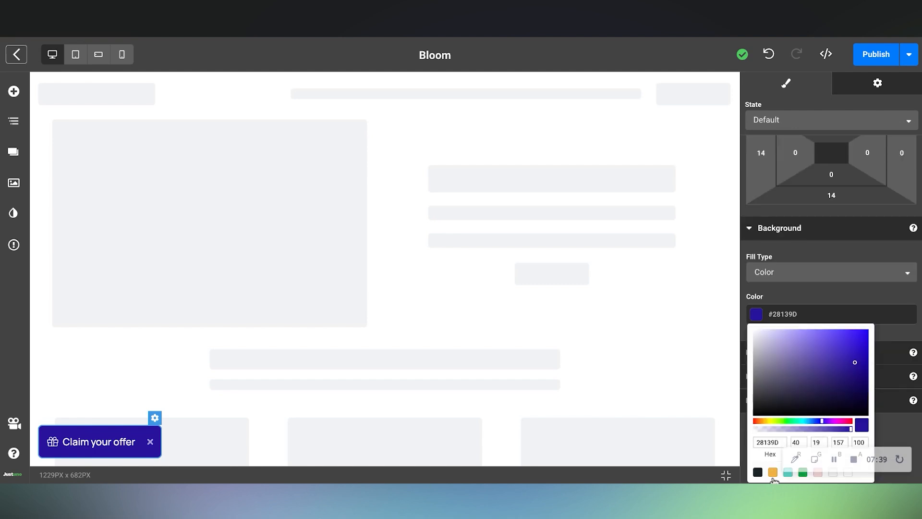
click(773, 473)
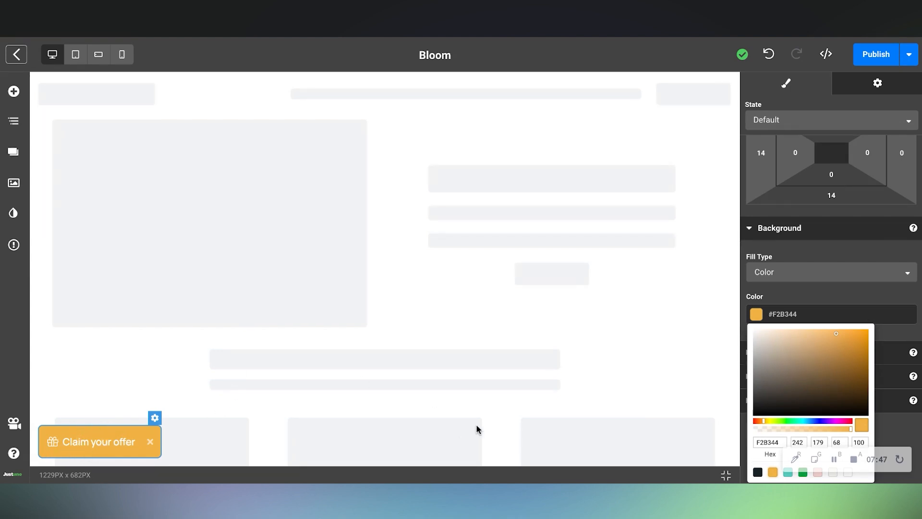
click(843, 296)
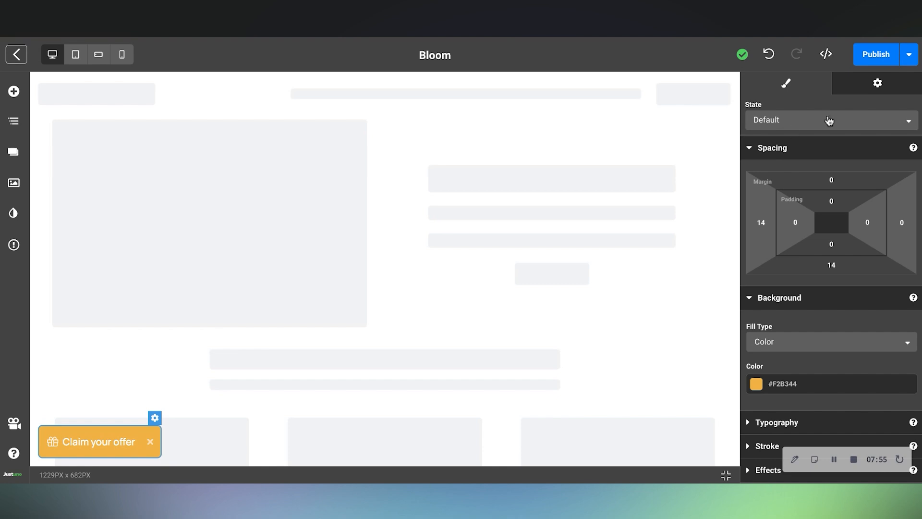
Set the tab's canvas position to Bottom Right in its settings.
click(882, 85)
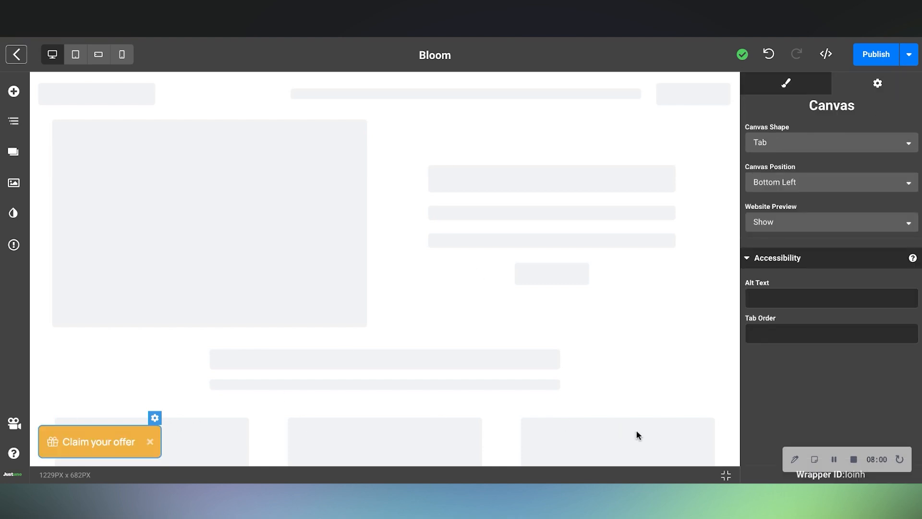
click(783, 183)
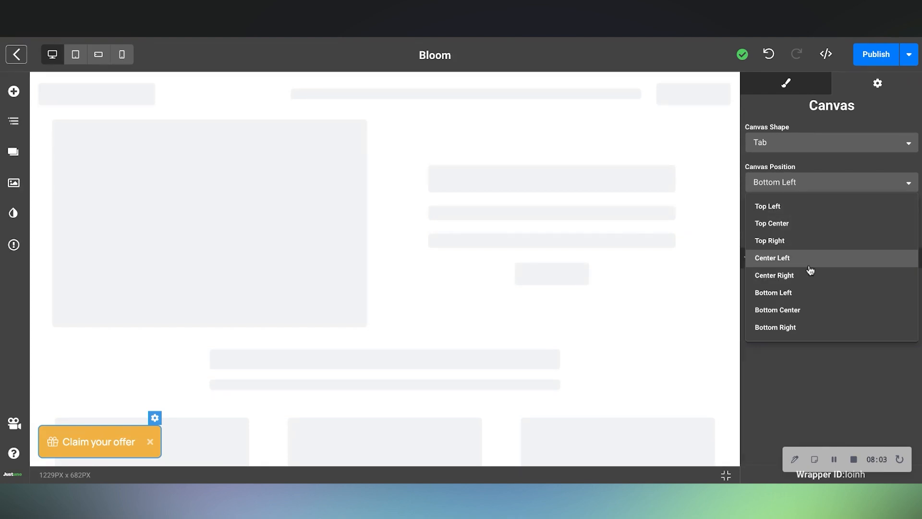
click(808, 336)
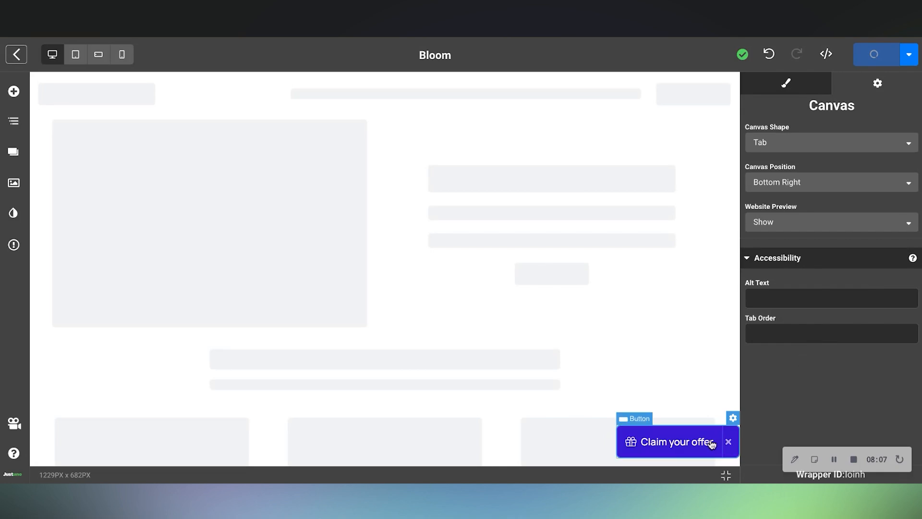
Set the tab canvas's right margin to the 16 px preset.
click(799, 91)
scroll(810, 277, down, 3)
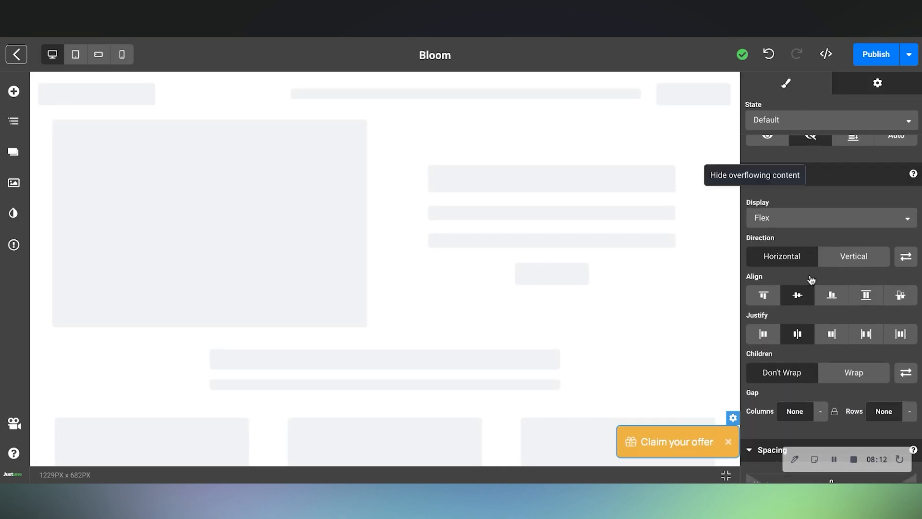
scroll(811, 280, down, 5)
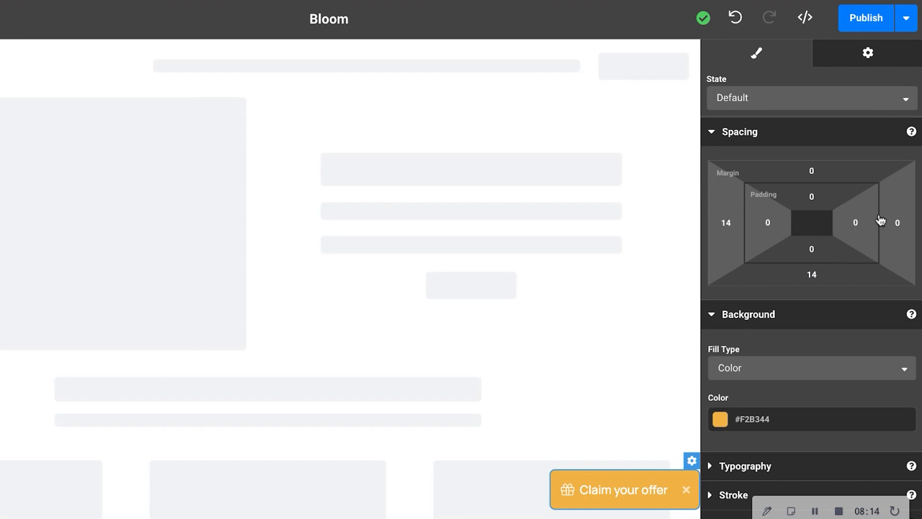
click(898, 225)
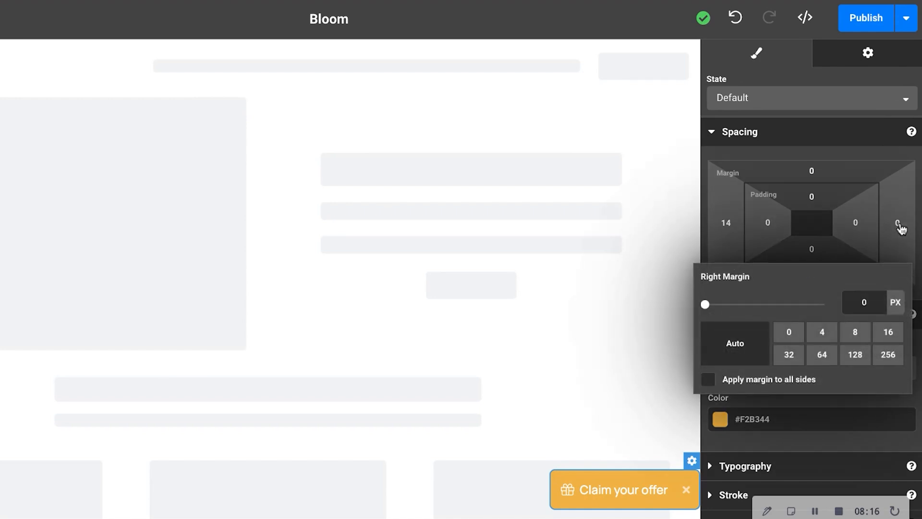
click(894, 338)
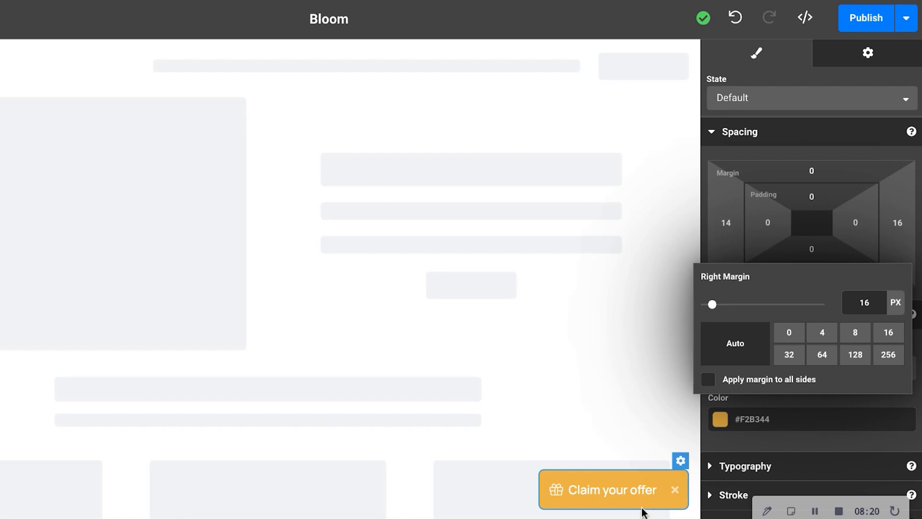
click(879, 228)
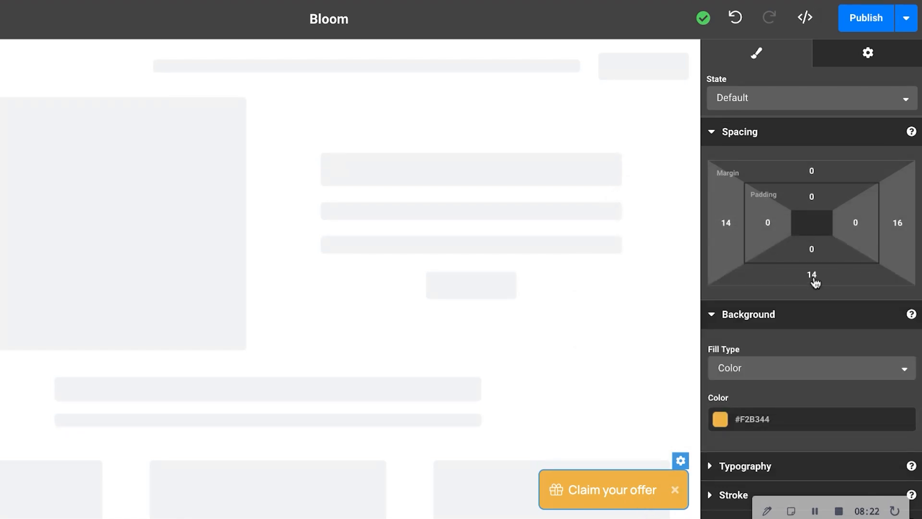
Set the tab canvas's right margin to 14 px.
click(911, 234)
double_click(873, 301)
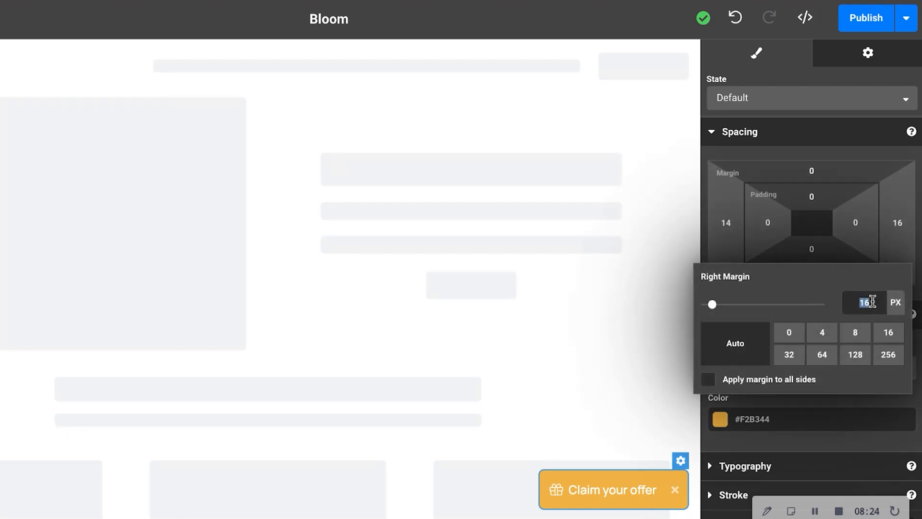
text(014)
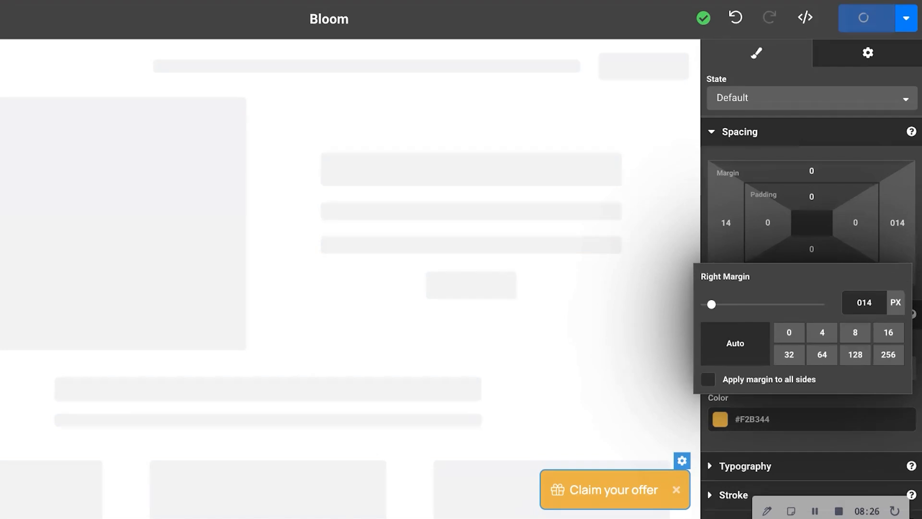
click(755, 138)
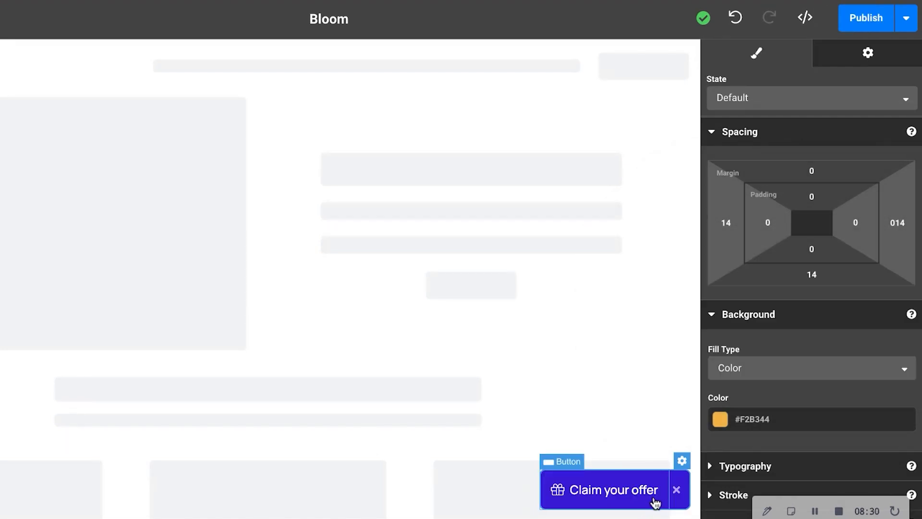
scroll(751, 282, up, 6)
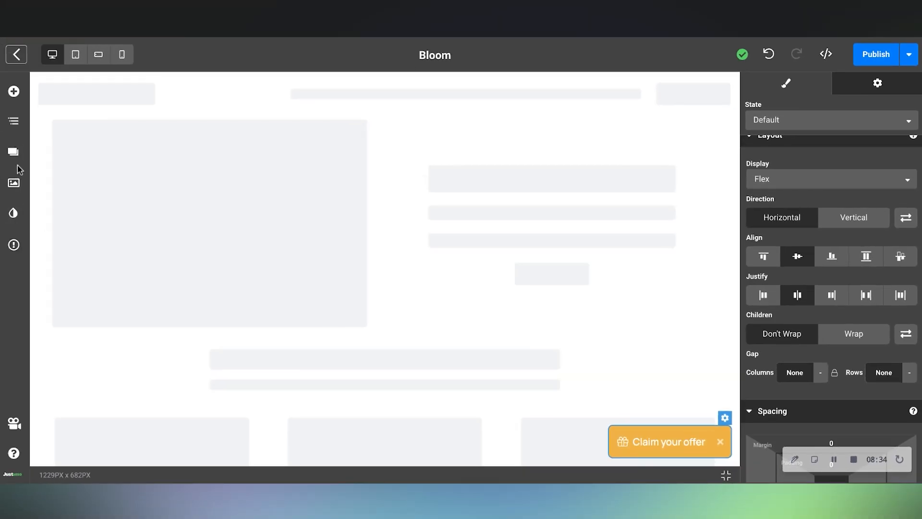
Preview the Tab frame at the tablet breakpoint and return to the desktop view.
click(0, 138)
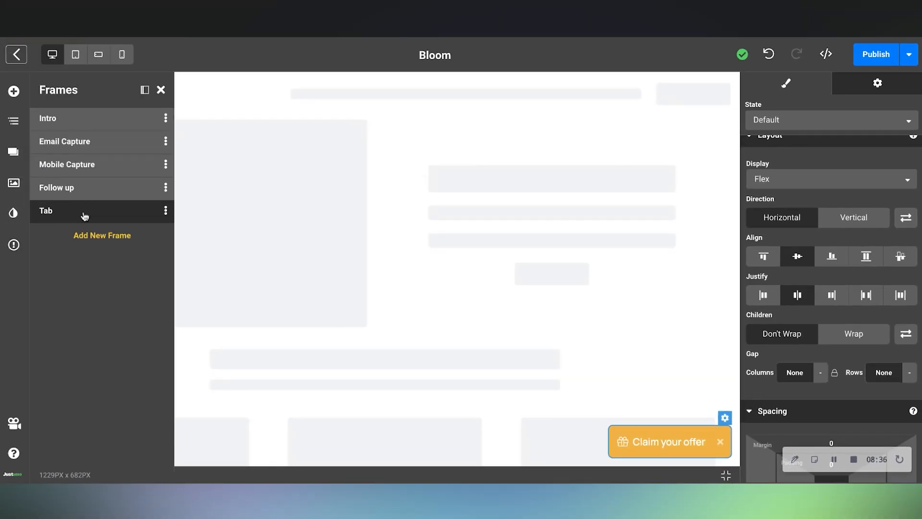
click(75, 54)
click(75, 54)
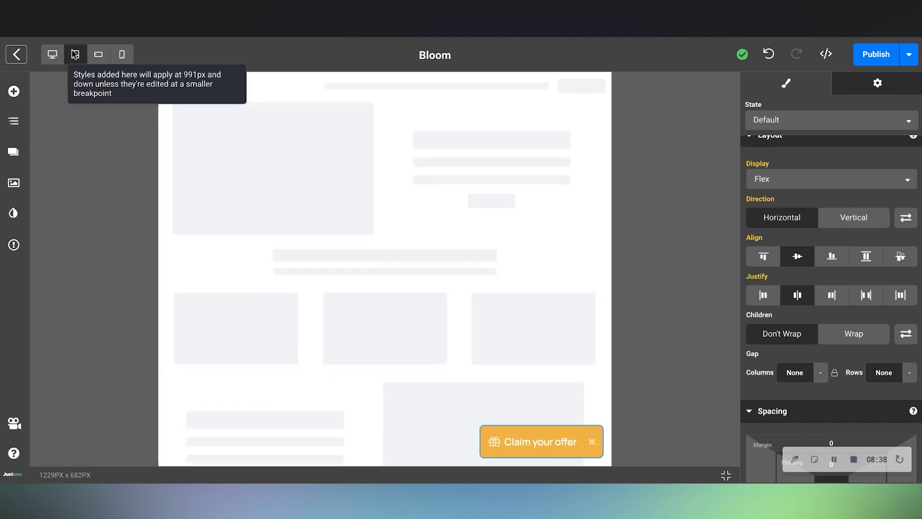
click(50, 58)
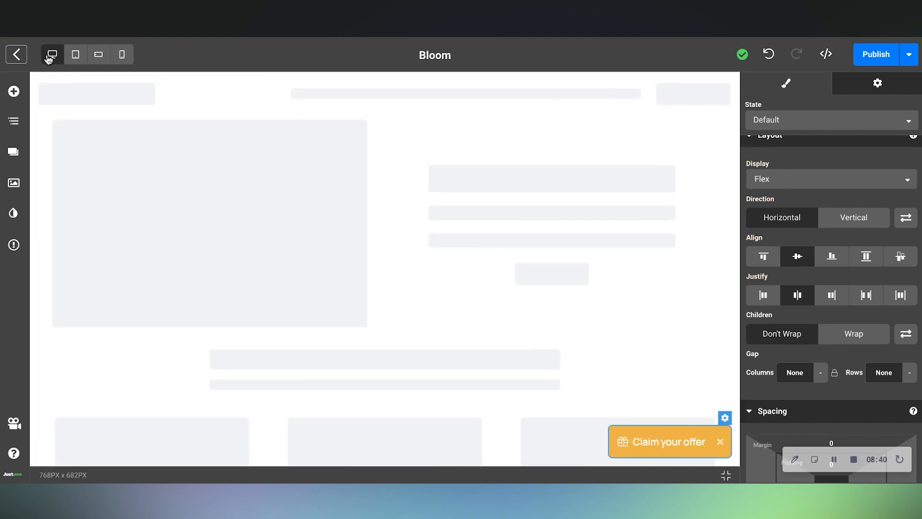
Switch to the Intro frame and close the frame list.
click(14, 152)
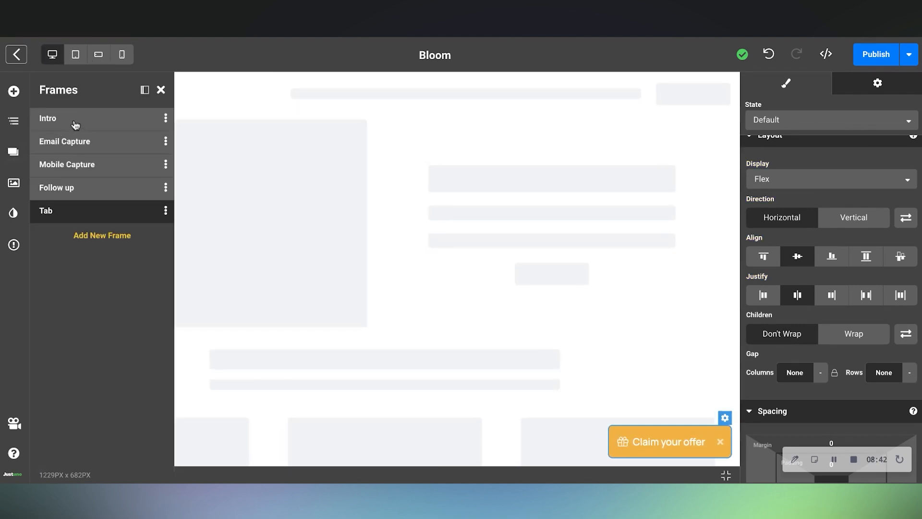
click(72, 129)
click(162, 90)
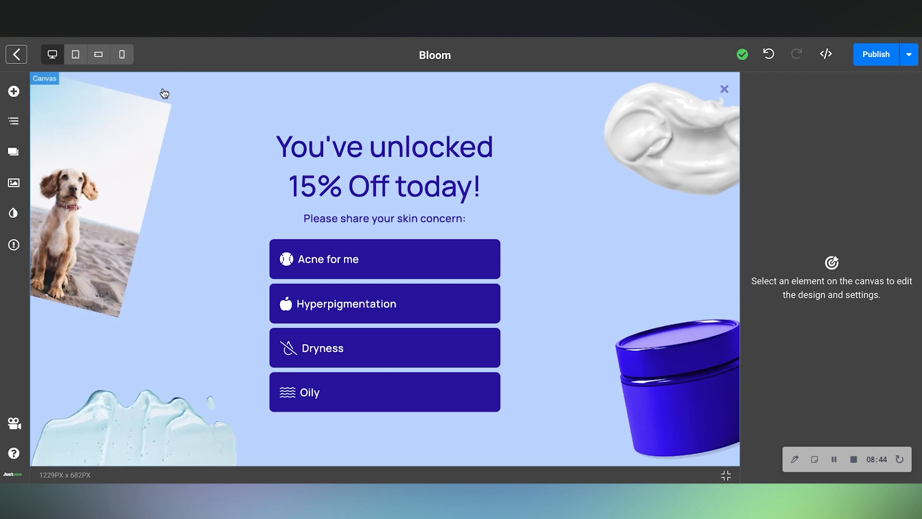
Preview the Intro frame at the tablet, landscape phone and portrait phone breakpoints.
click(79, 59)
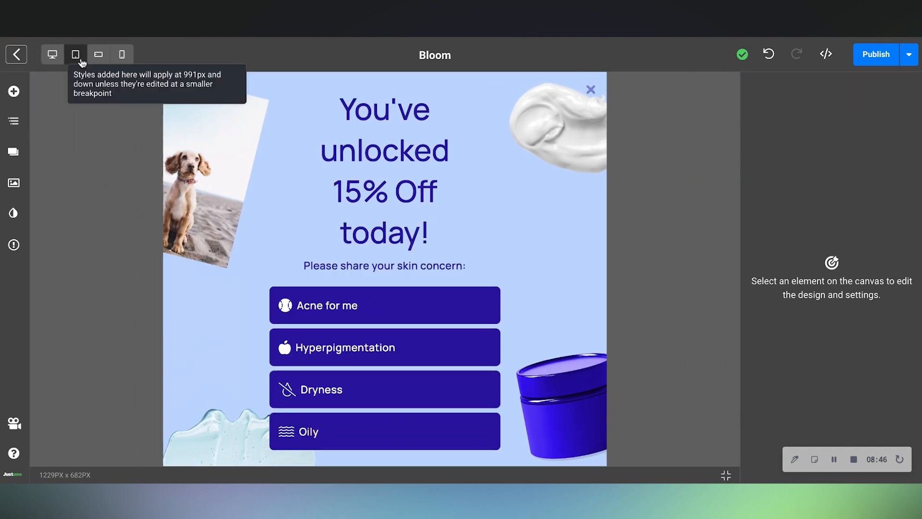
click(98, 58)
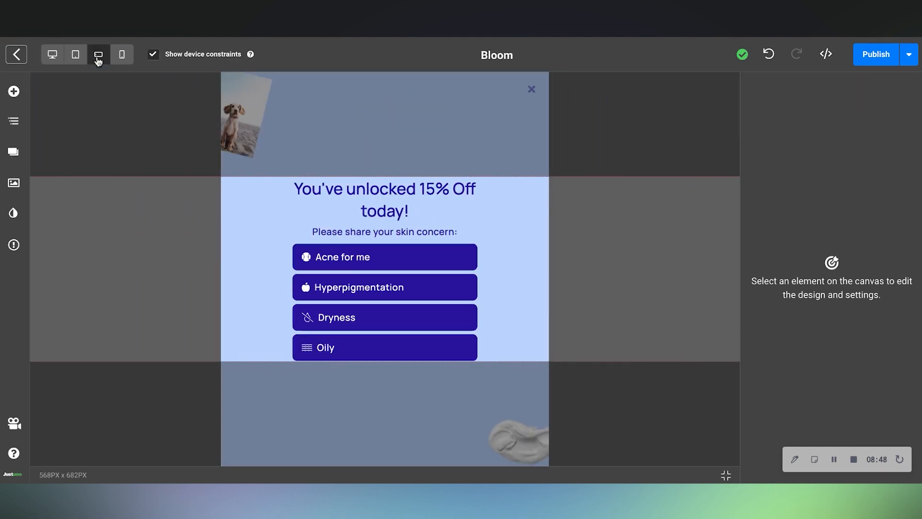
click(122, 55)
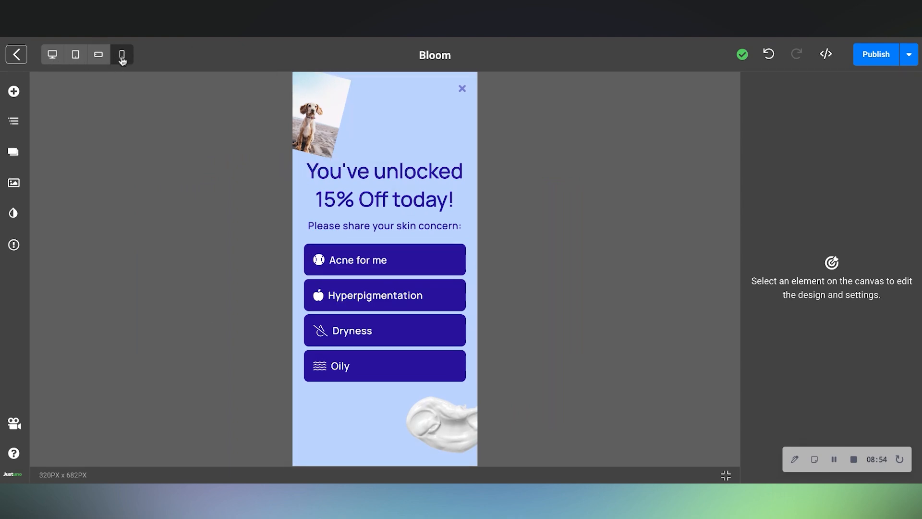
Set the Intro heading's font size to 20 px at the portrait phone breakpoint and compare it with the desktop version.
click(376, 176)
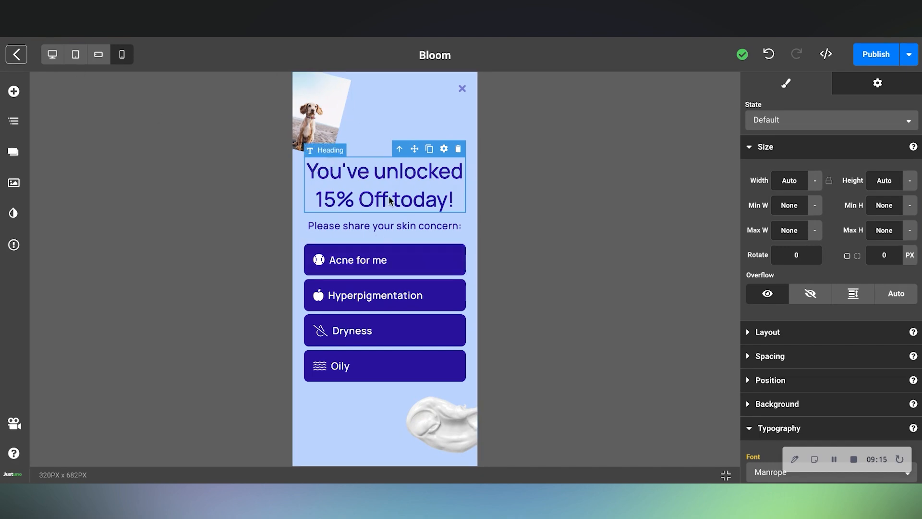
scroll(817, 367, down, 3)
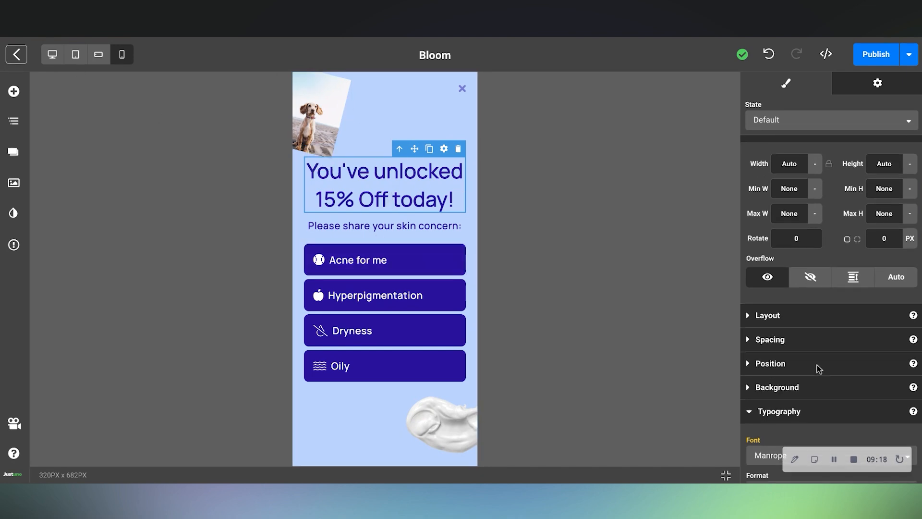
scroll(794, 333, down, 2)
double_click(792, 336)
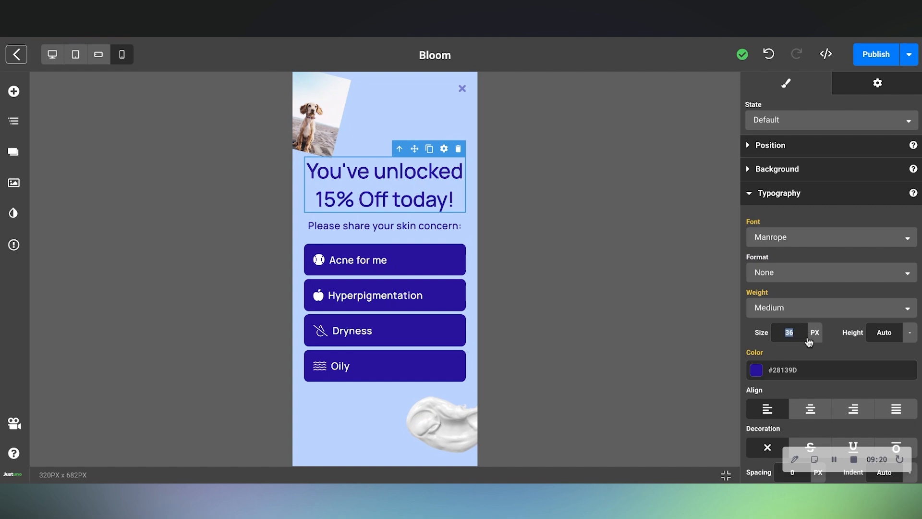
text(24)
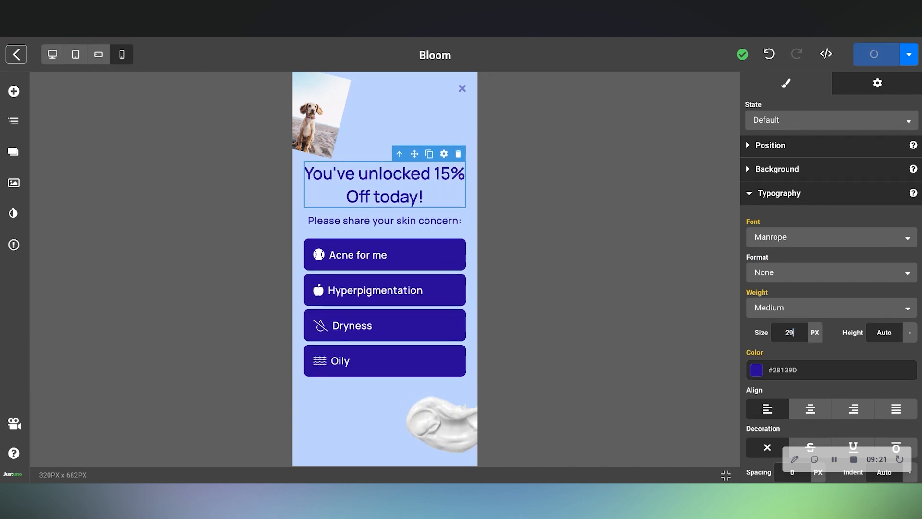
key(Down)
key(Down)
key(Down)
key(Down)
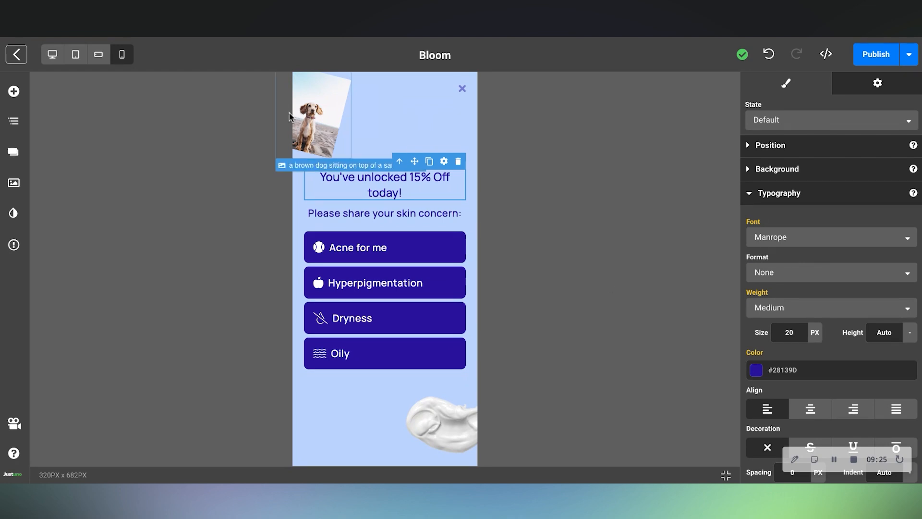
click(51, 56)
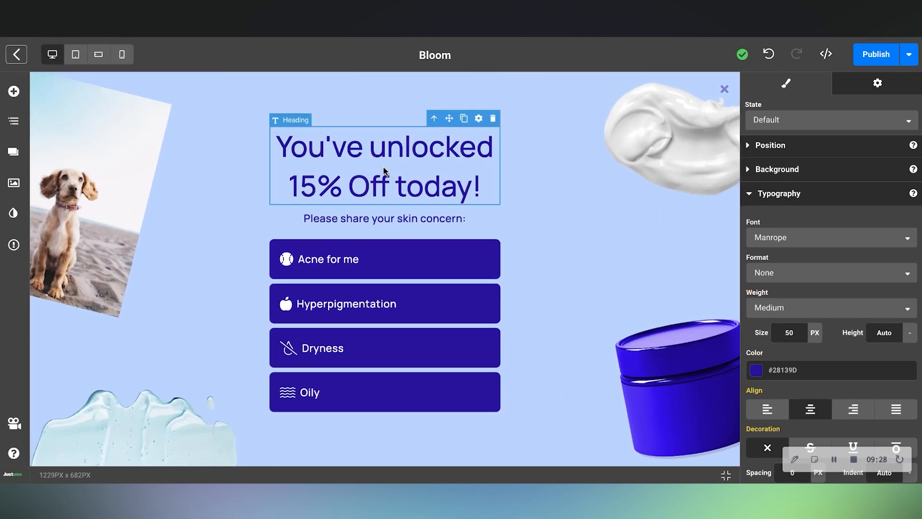
click(122, 55)
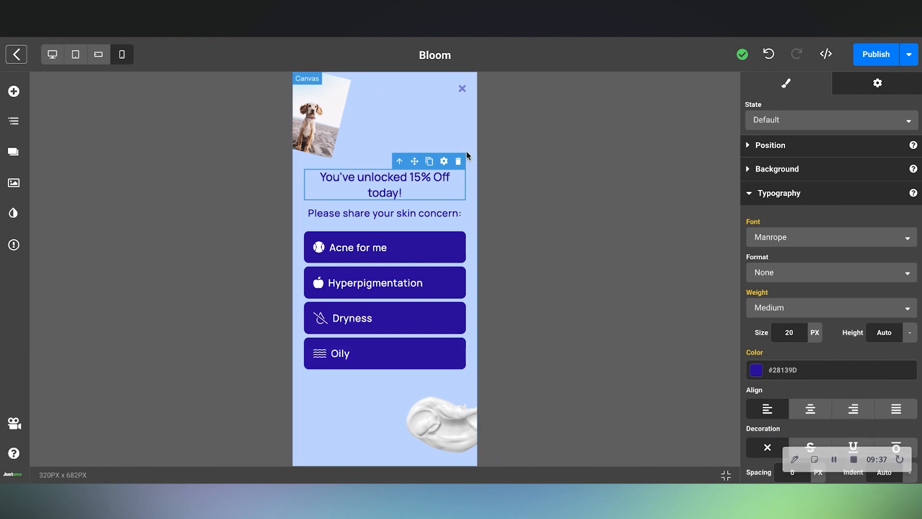
Publish the Bloom design and return to the workflow.
click(874, 59)
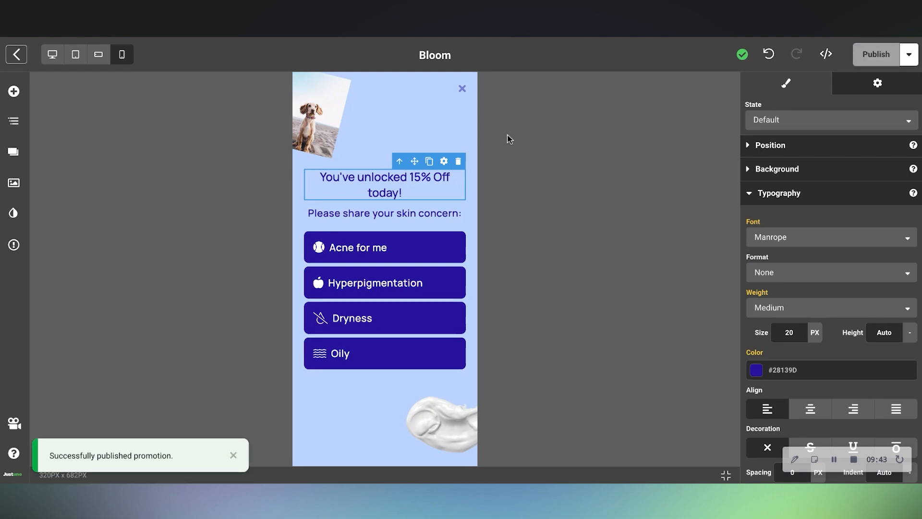
click(23, 54)
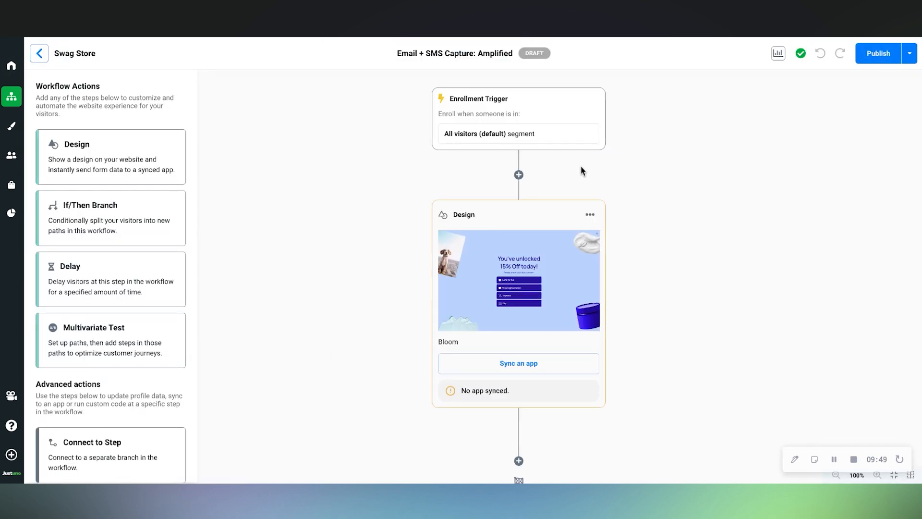
Examine the segments available for the workflow's enrollment trigger.
click(530, 119)
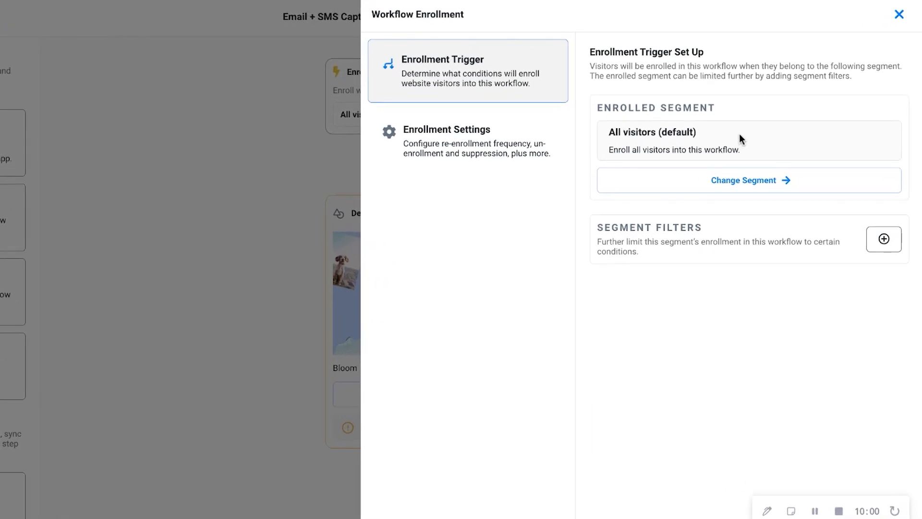
click(766, 181)
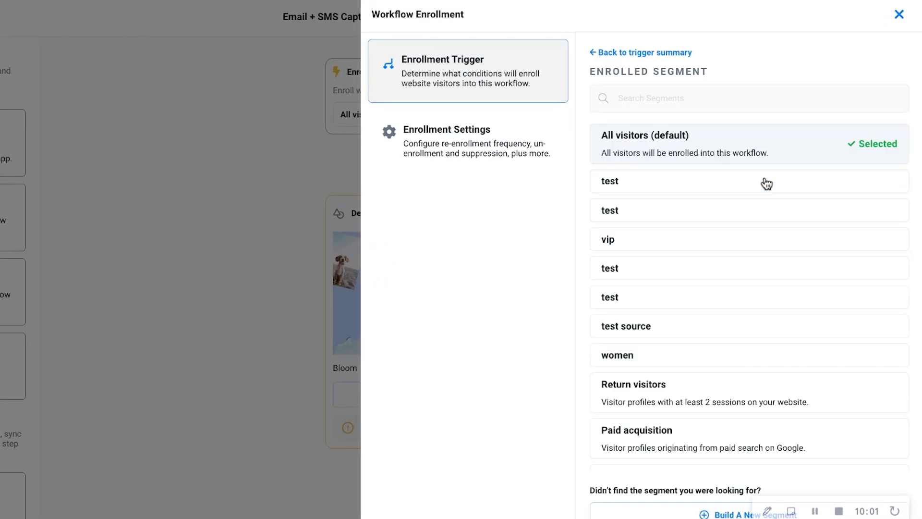
scroll(767, 184, down, 3)
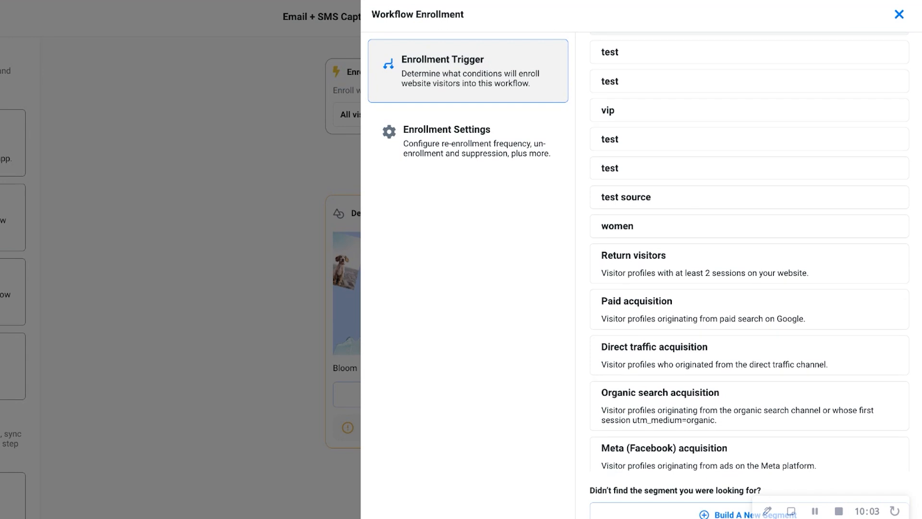
scroll(749, 249, up, 2)
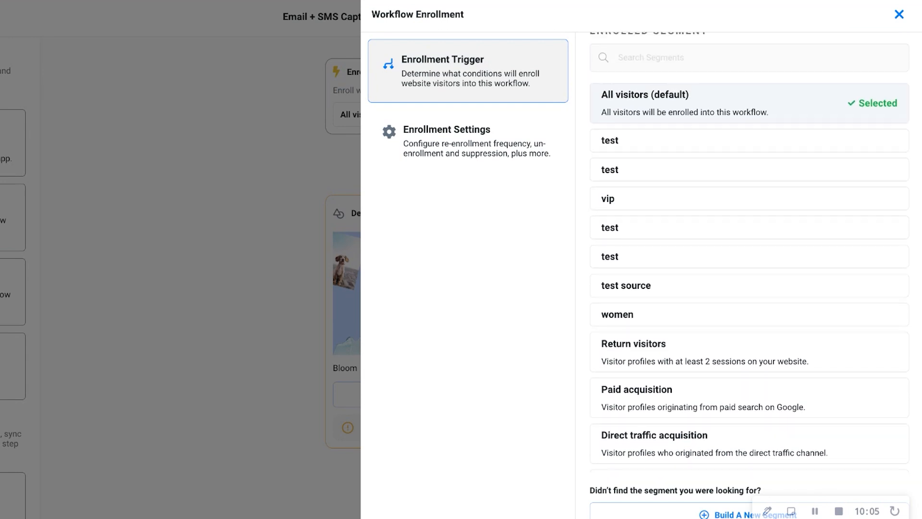
scroll(749, 253, down, 1)
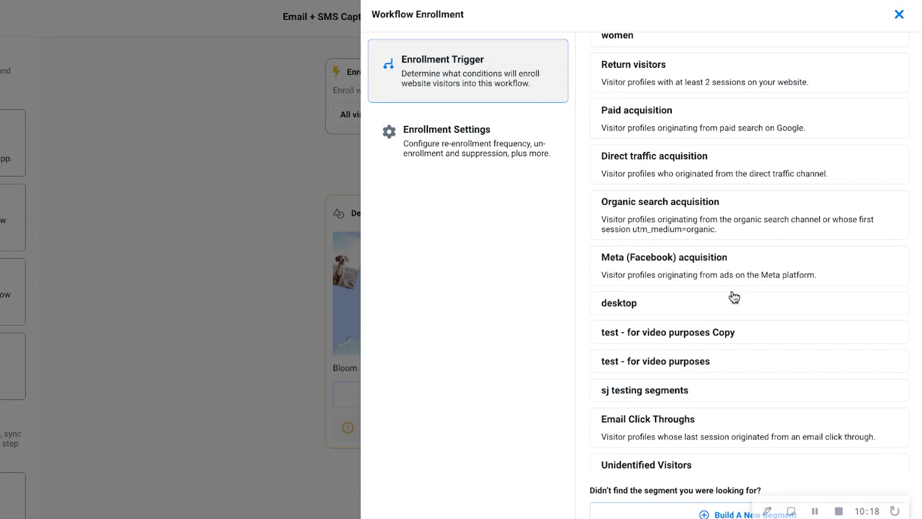
scroll(732, 295, down, 3)
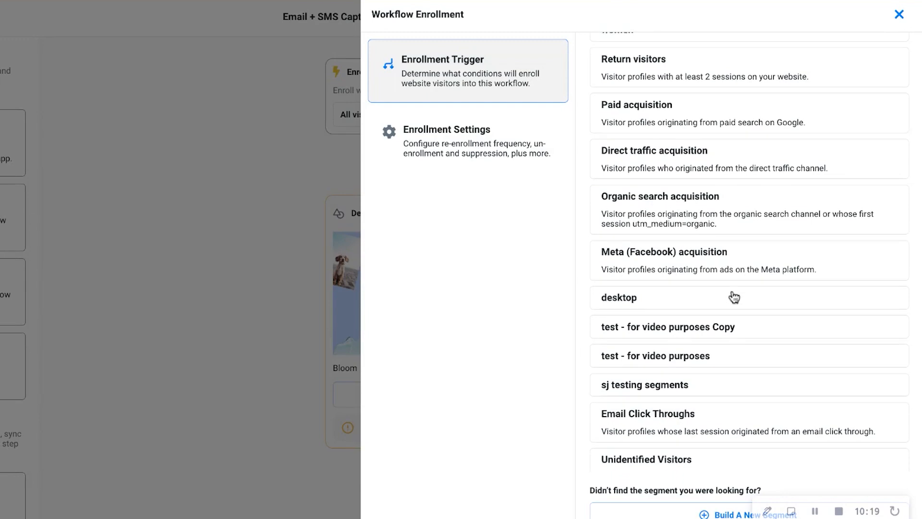
scroll(733, 296, down, 6)
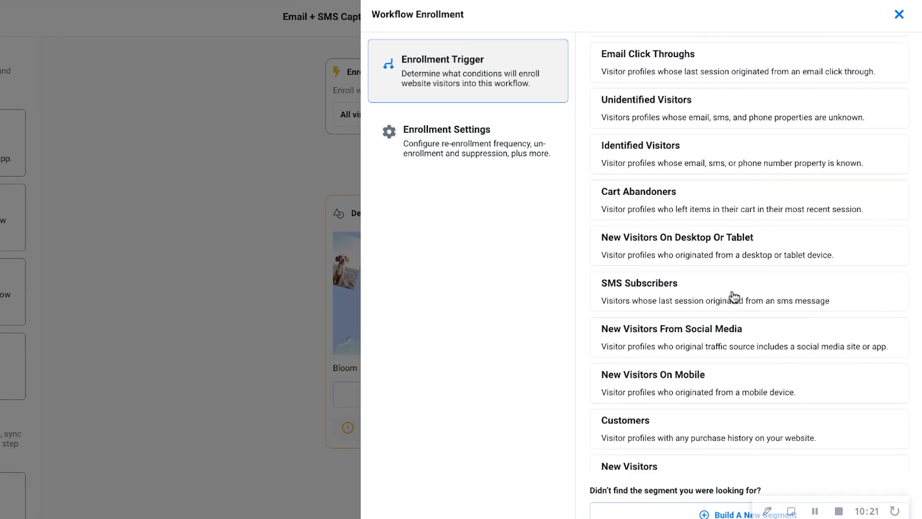
scroll(750, 252, down, 1)
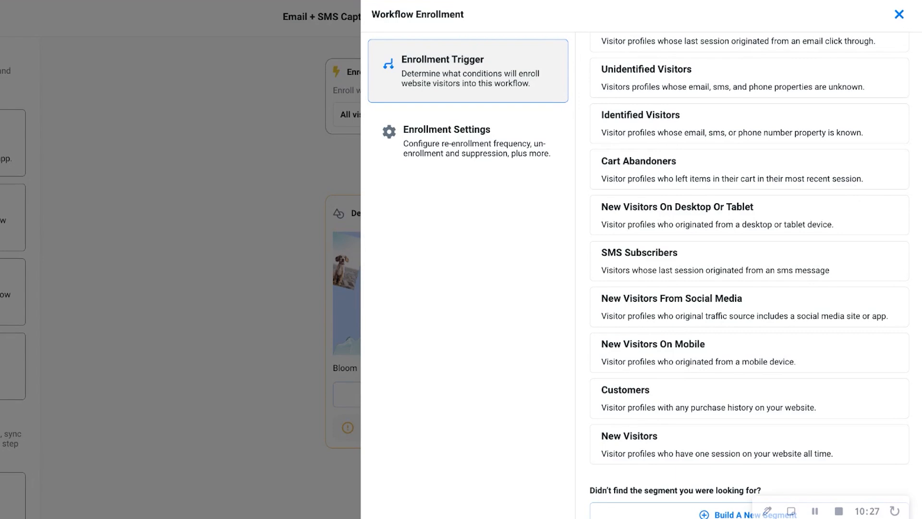
scroll(730, 149, up, 20)
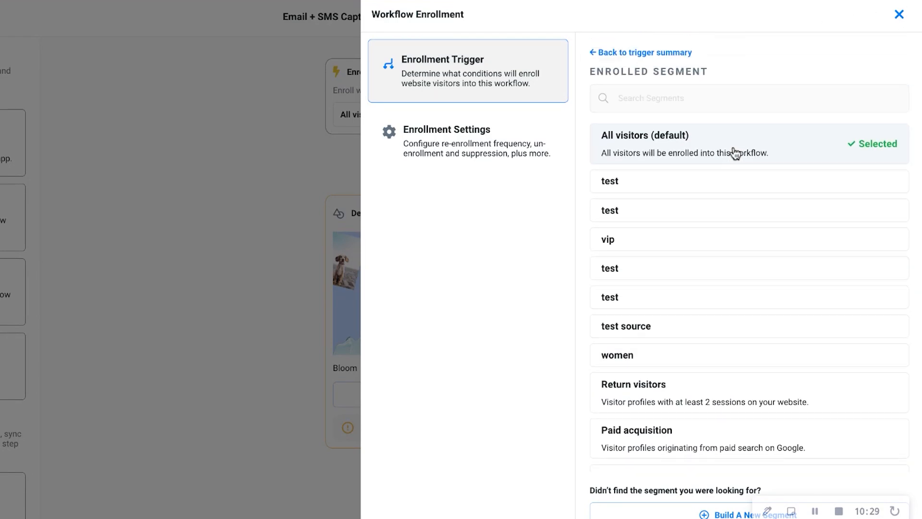
Review the workflow's enrollment settings, including the re-enrollment option, and save them.
click(470, 144)
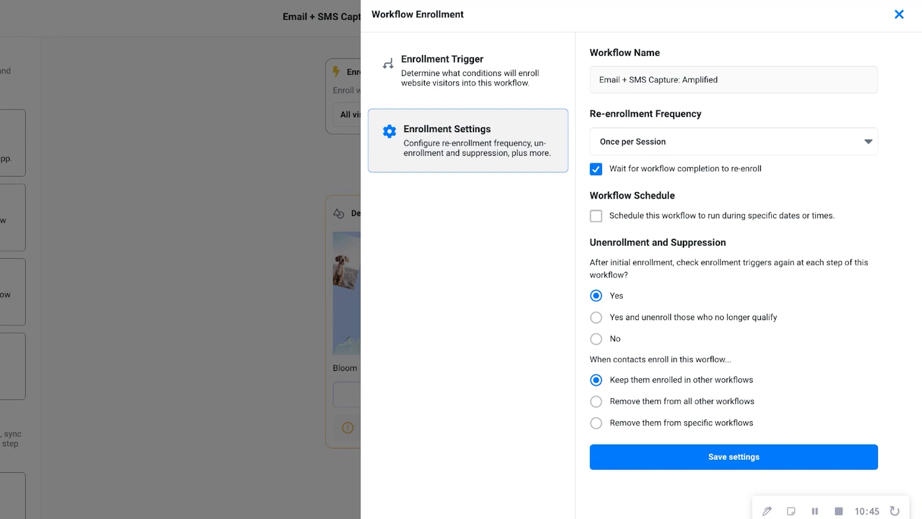
triple_click(610, 169)
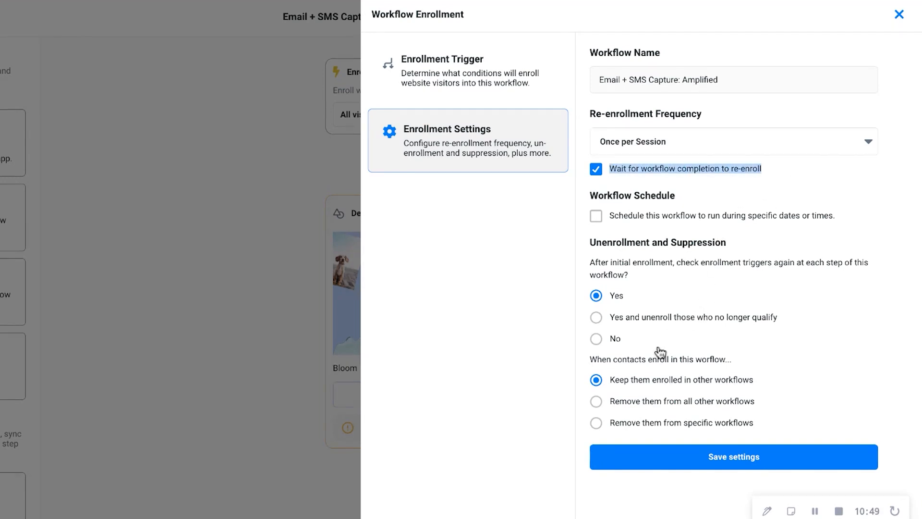
click(706, 464)
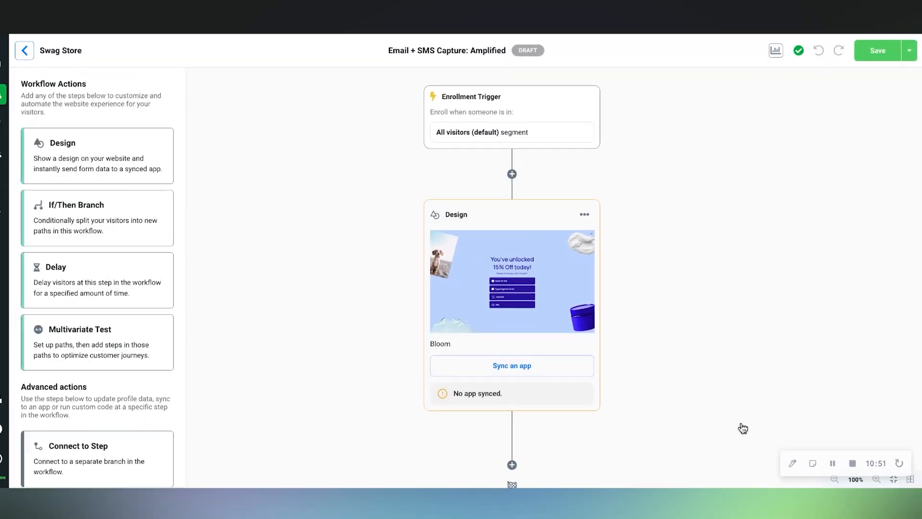
Review the actions that advance visitors past the Bloom design step, and save both the step and the workflow.
click(534, 268)
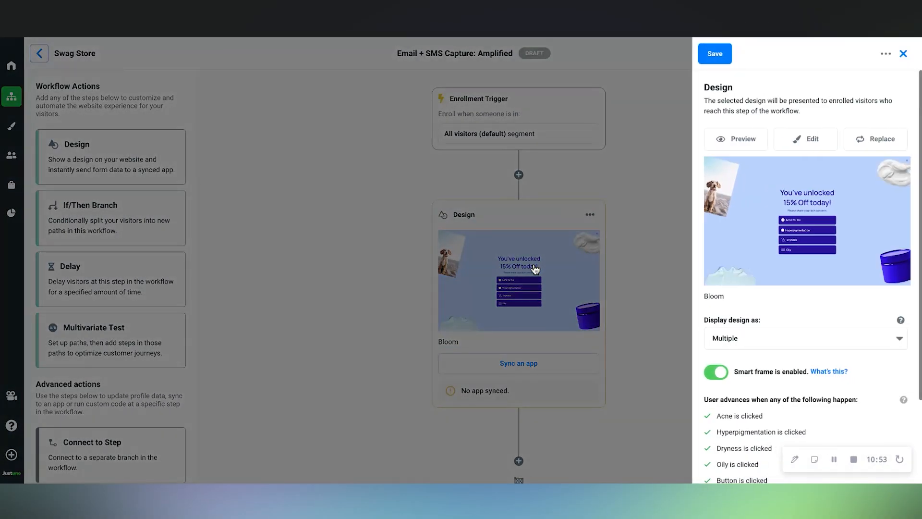
scroll(747, 304, down, 3)
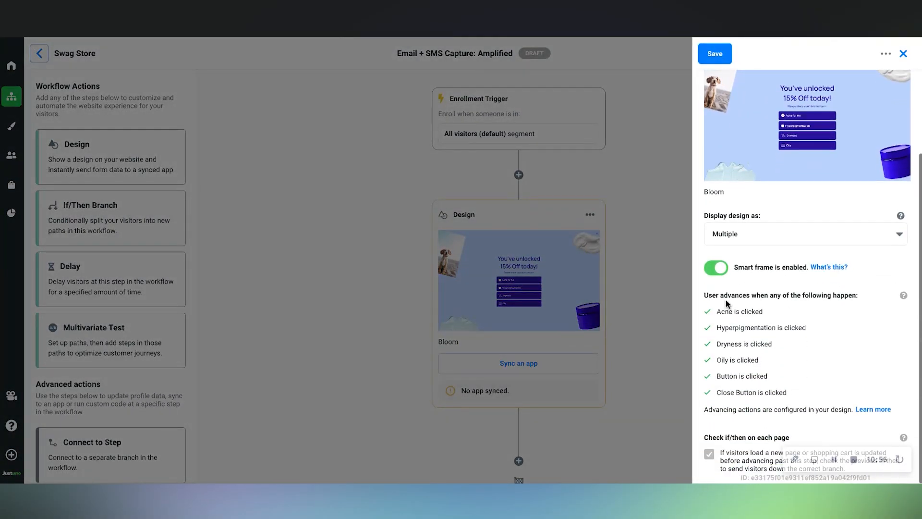
drag(704, 295, 788, 393)
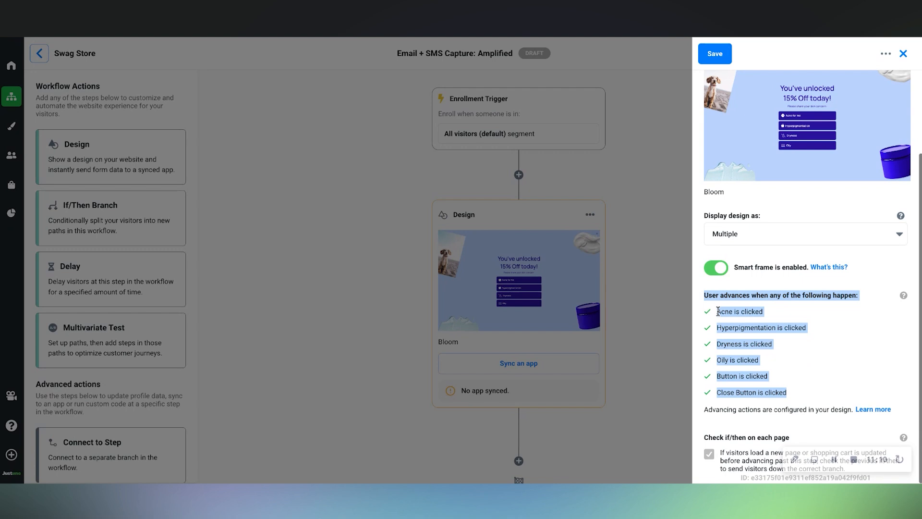
click(771, 316)
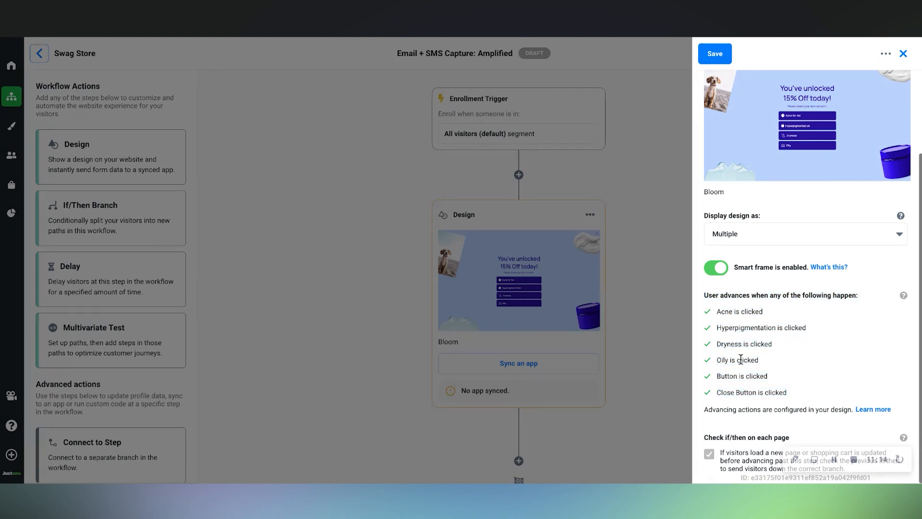
drag(718, 392, 768, 392)
drag(717, 375, 737, 375)
click(769, 374)
click(719, 55)
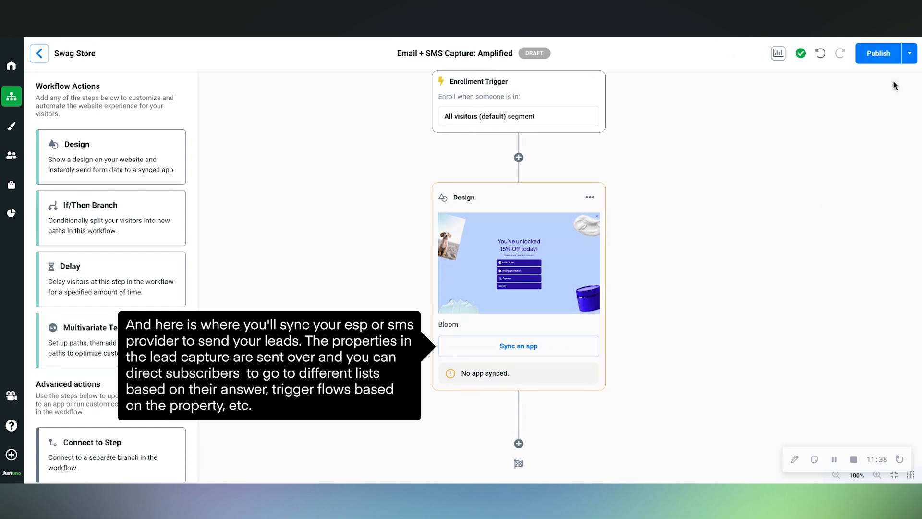
click(911, 56)
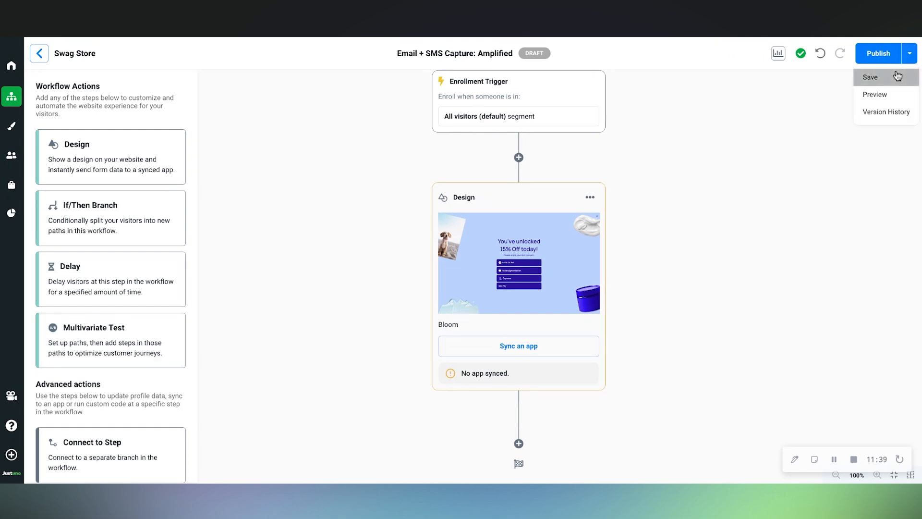
click(871, 76)
Preview the workflow's Bloom pop-up in tablet, landscape phone and portrait phone views, advance past the skin concern question, and return to the workflow.
click(909, 55)
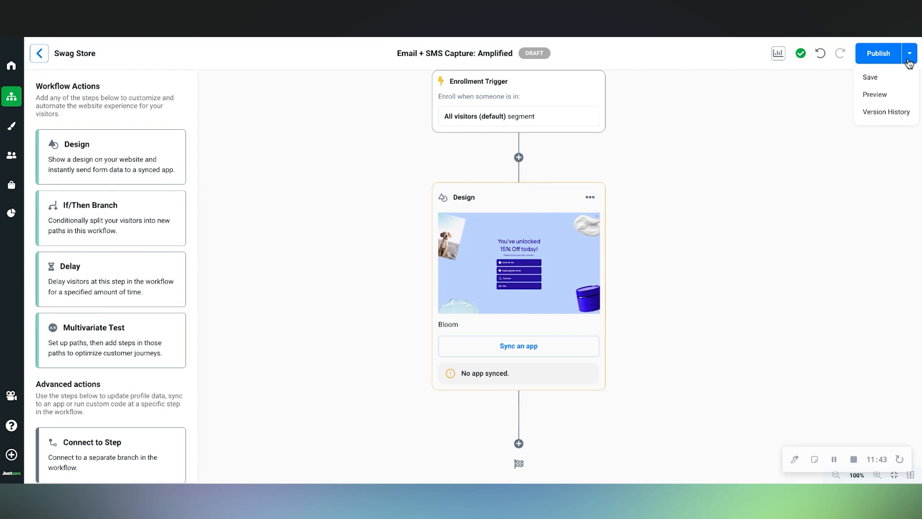
click(879, 92)
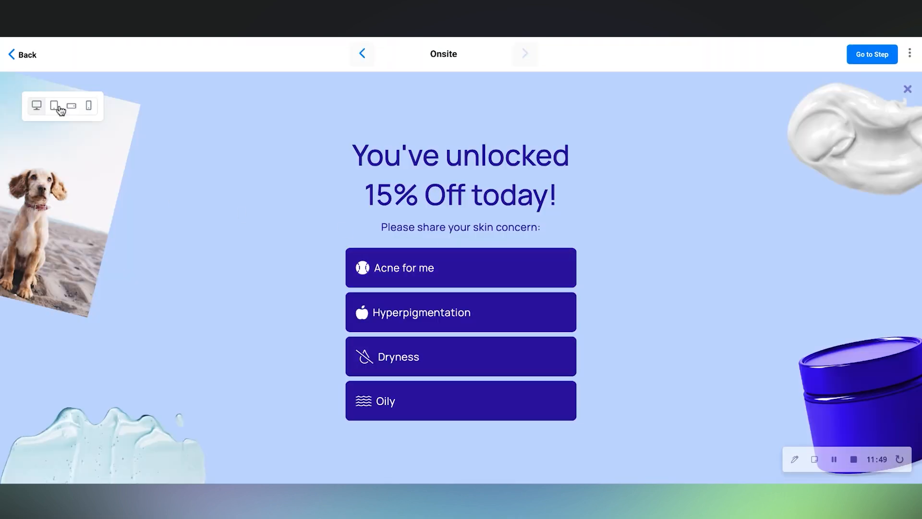
click(55, 107)
click(71, 106)
click(88, 106)
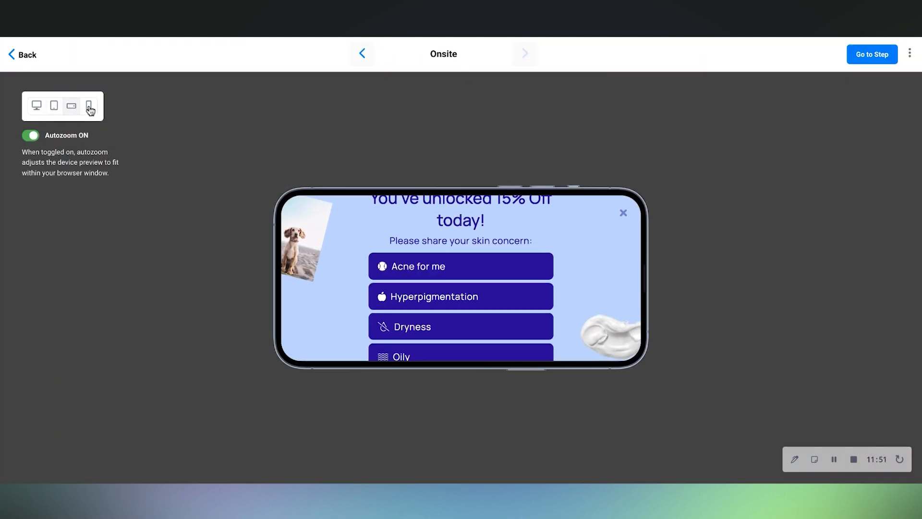
click(439, 262)
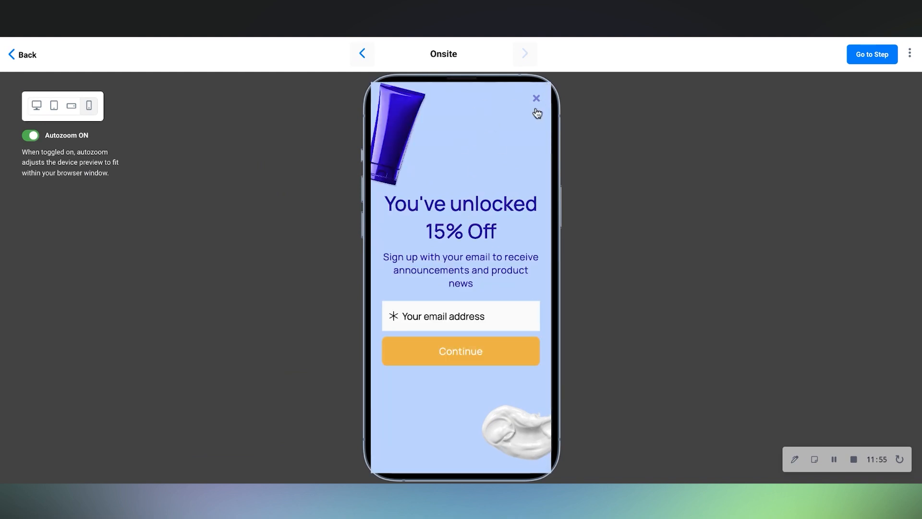
click(298, 19)
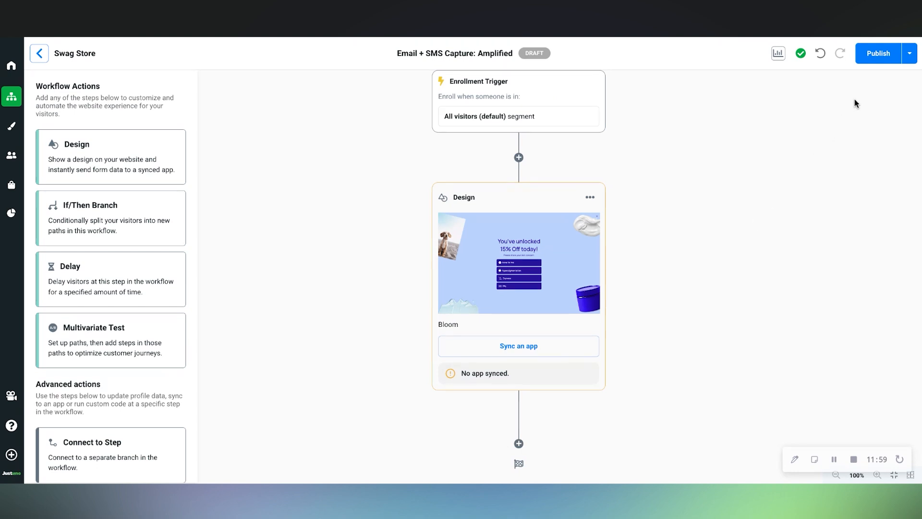
Start publishing the Email + SMS Capture: Amplified workflow and read the go-live confirmation.
click(872, 58)
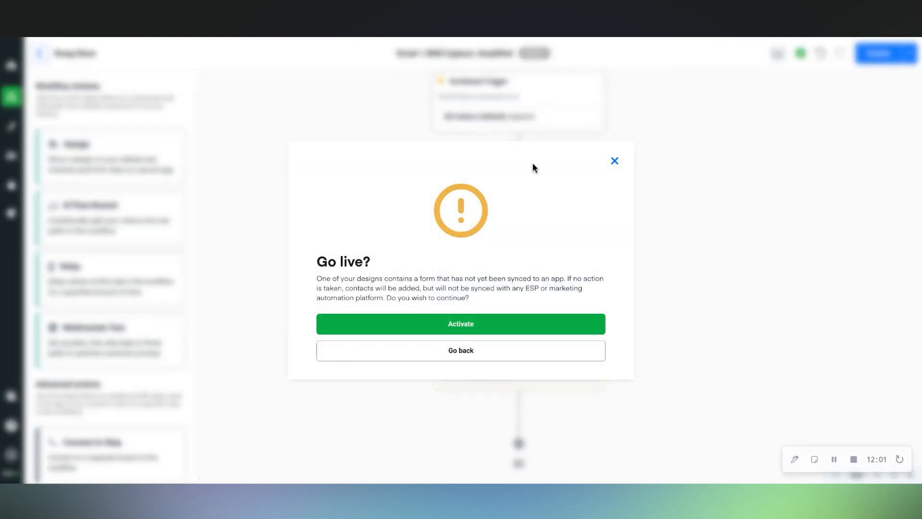
triple_click(320, 262)
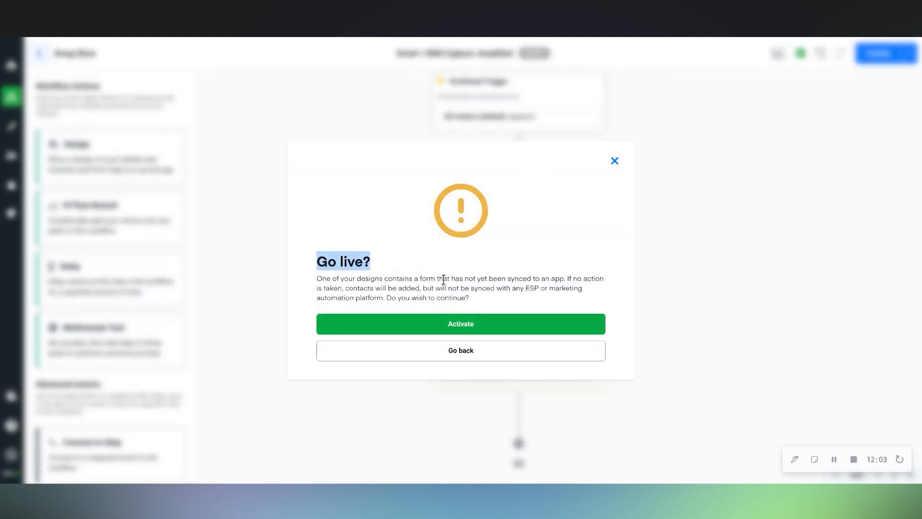